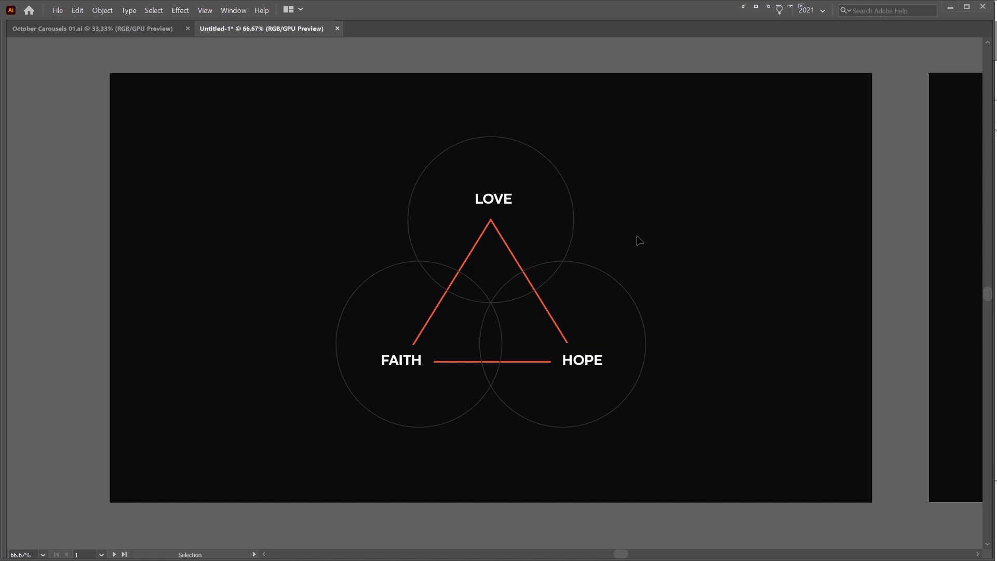
pyautogui.scroll(1, 600, 170)
pyautogui.moveTo(629, 232); pyautogui.dragTo(669, 156)
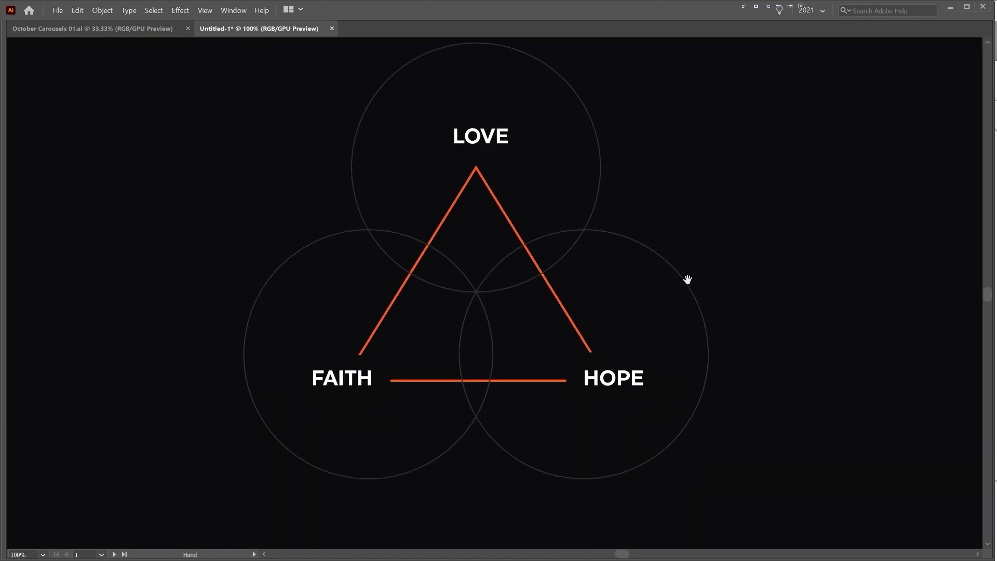
pyautogui.moveTo(700, 218); pyautogui.dragTo(702, 233)
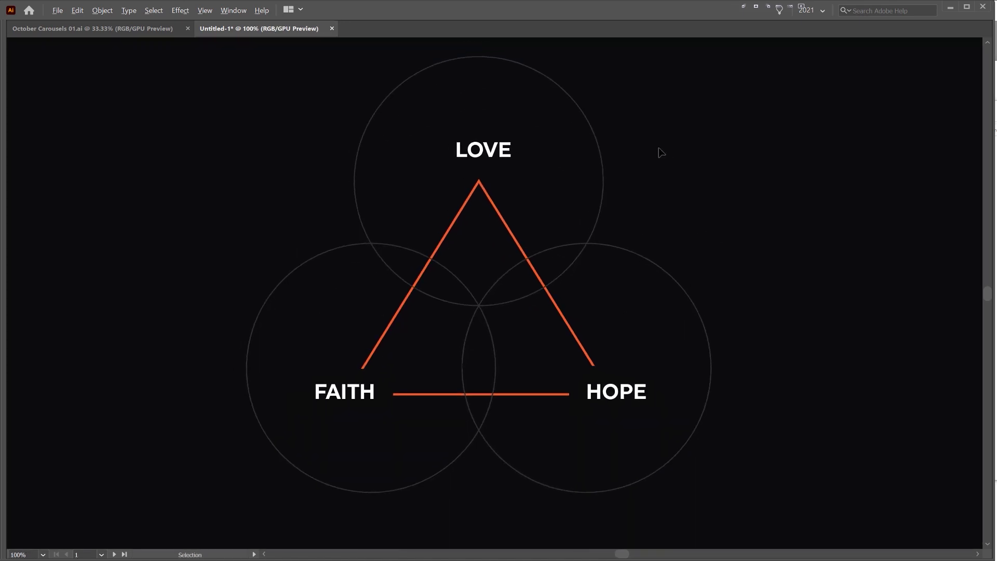
pyautogui.scroll(-1, 658, 150)
pyautogui.moveTo(679, 183); pyautogui.dragTo(638, 227)
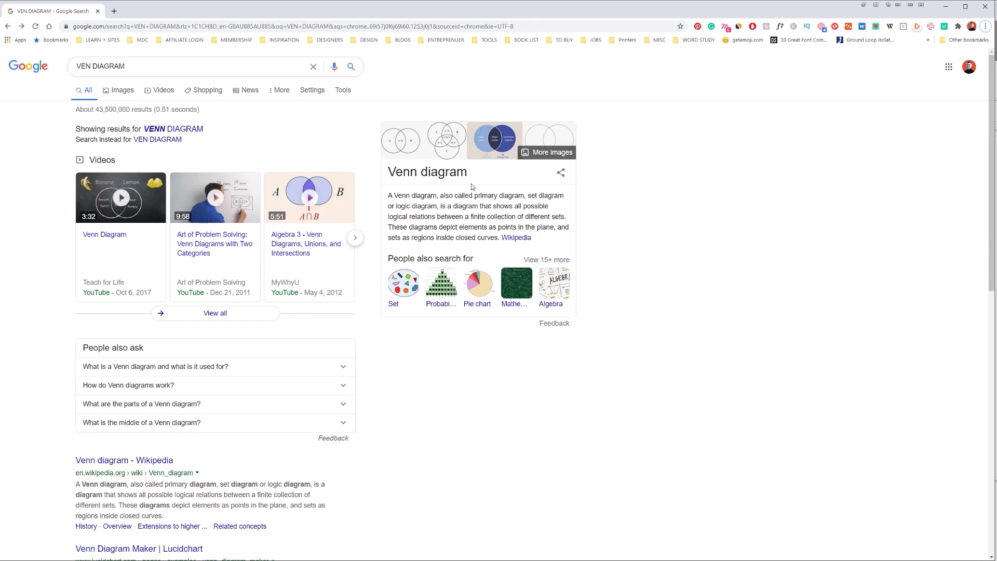
# Switch to Chrome, read the Venn diagram definition and browse the image results for Venn diagram layouts.
pyautogui.moveTo(397, 217); pyautogui.dragTo(500, 217)
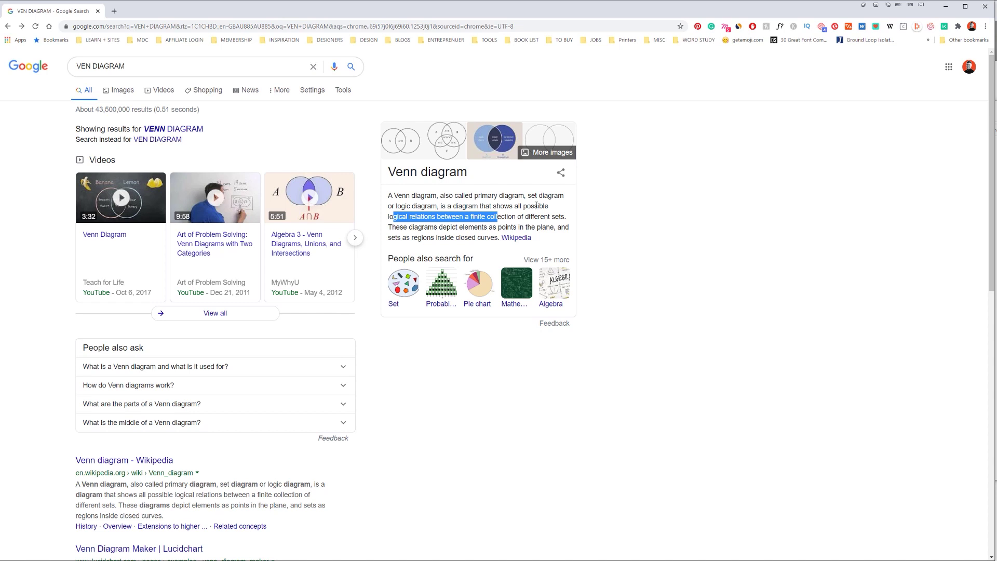
pyautogui.click(124, 91)
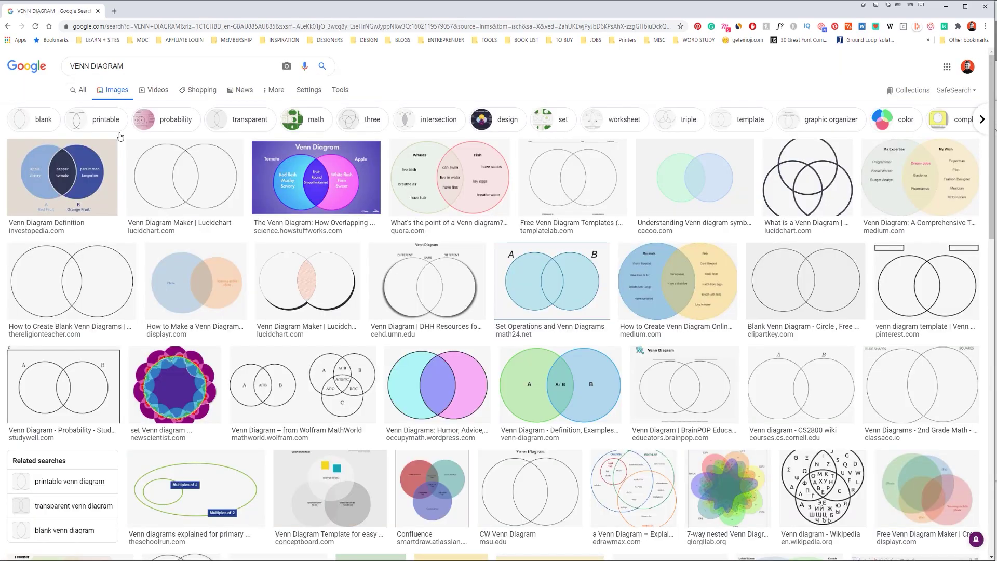
pyautogui.scroll(-2, 330, 209)
pyautogui.scroll(-9, 330, 209)
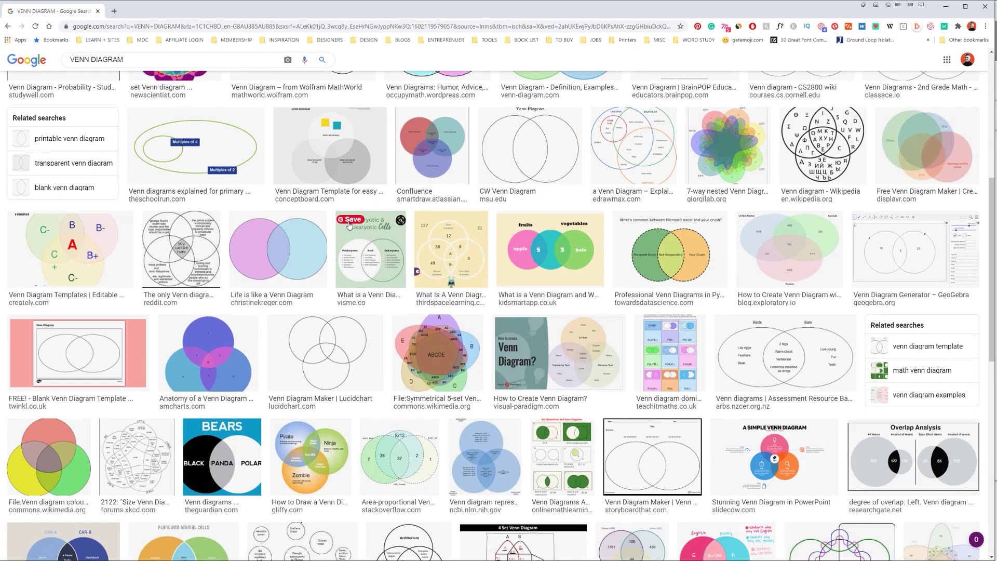
pyautogui.scroll(-15, 592, 368)
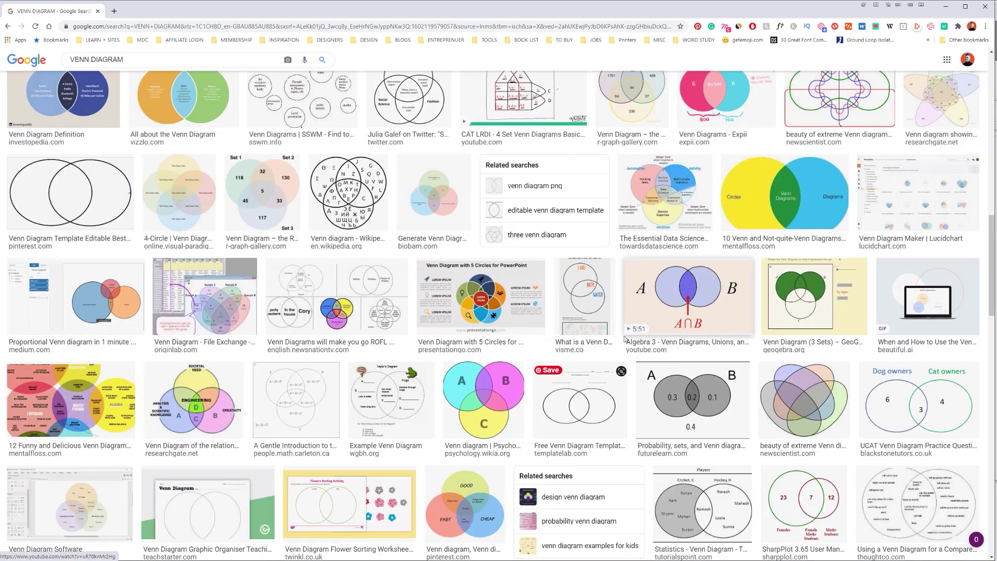
pyautogui.scroll(-4, 664, 351)
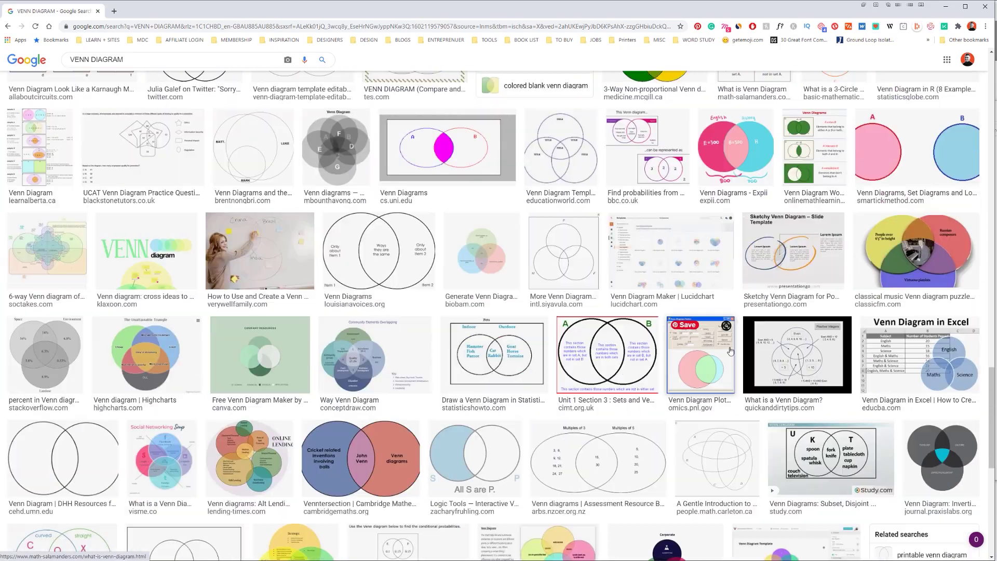
pyautogui.scroll(2, 670, 260)
pyautogui.click(677, 196)
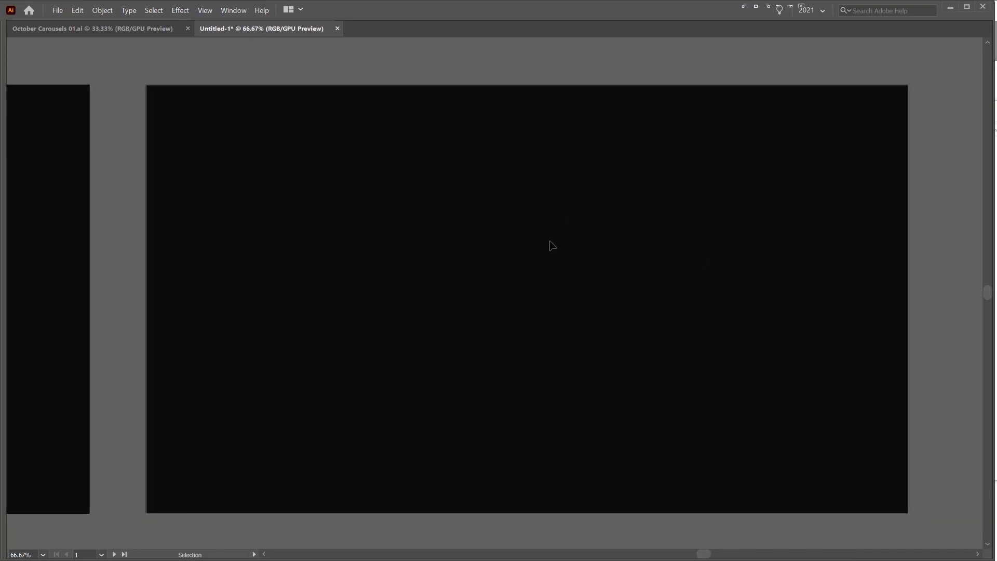
# Restore the hidden tools and panels in Illustrator, choose the Ellipse tool and move the floating Swatches panel group off the canvas.
pyautogui.press('l')
pyautogui.press('Tab')
pyautogui.rightClick(13, 137)
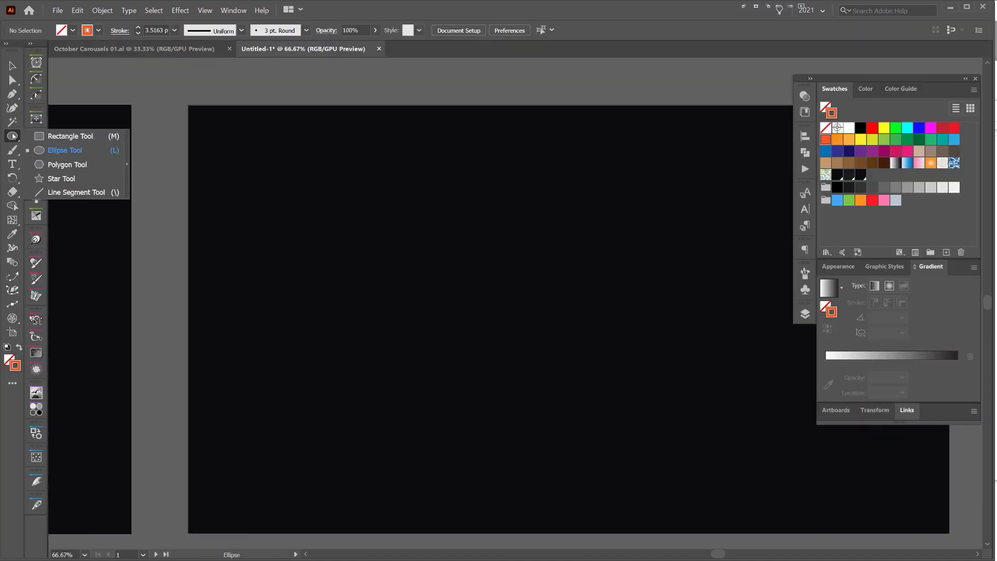
pyautogui.click(9, 136)
pyautogui.moveTo(645, 207); pyautogui.dragTo(559, 202)
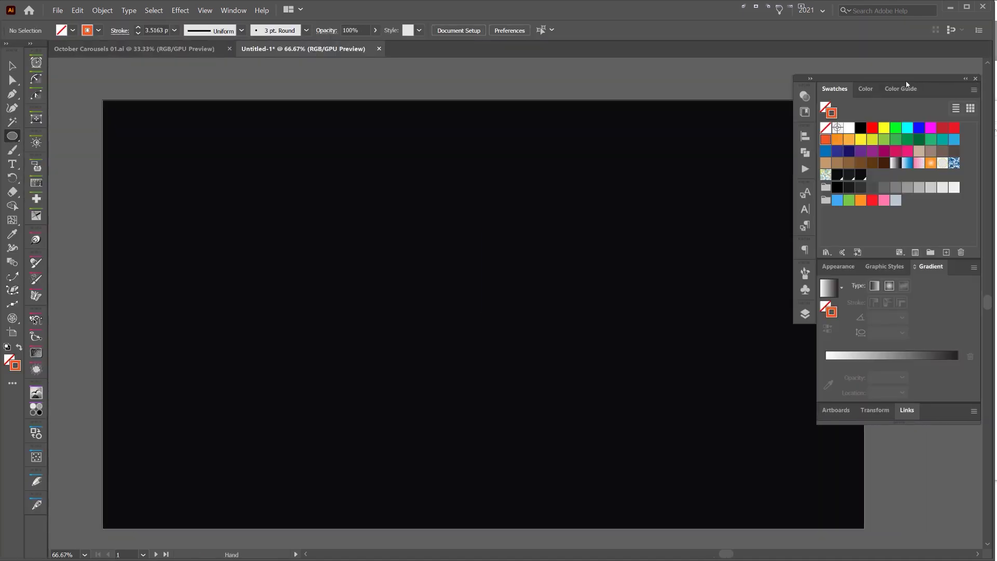
pyautogui.moveTo(905, 80); pyautogui.dragTo(996, 101)
# Draw an unfilled, orange-stroked circle about 446 px in diameter on the empty second artboard.
pyautogui.moveTo(482, 240)
pyautogui.mouseDown()
pyautogui.moveTo(505, 234)
pyautogui.moveTo(541, 348)
pyautogui.moveTo(525, 327)
pyautogui.moveTo(527, 341)
pyautogui.mouseUp()
pyautogui.press('v')
pyautogui.click(600, 189)
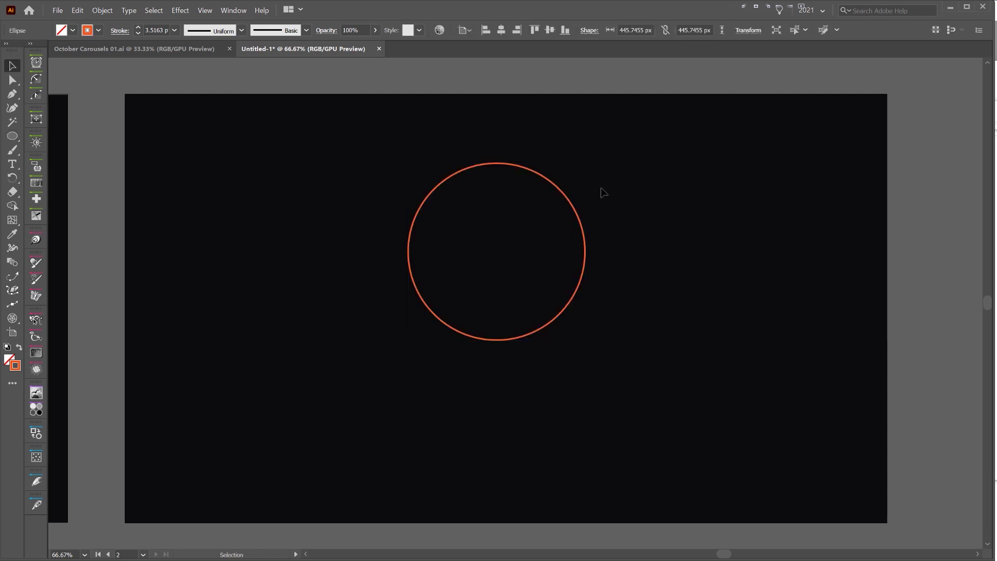
pyautogui.scroll(1, 523, 142)
pyautogui.moveTo(522, 143); pyautogui.dragTo(447, 225)
pyautogui.click(580, 133)
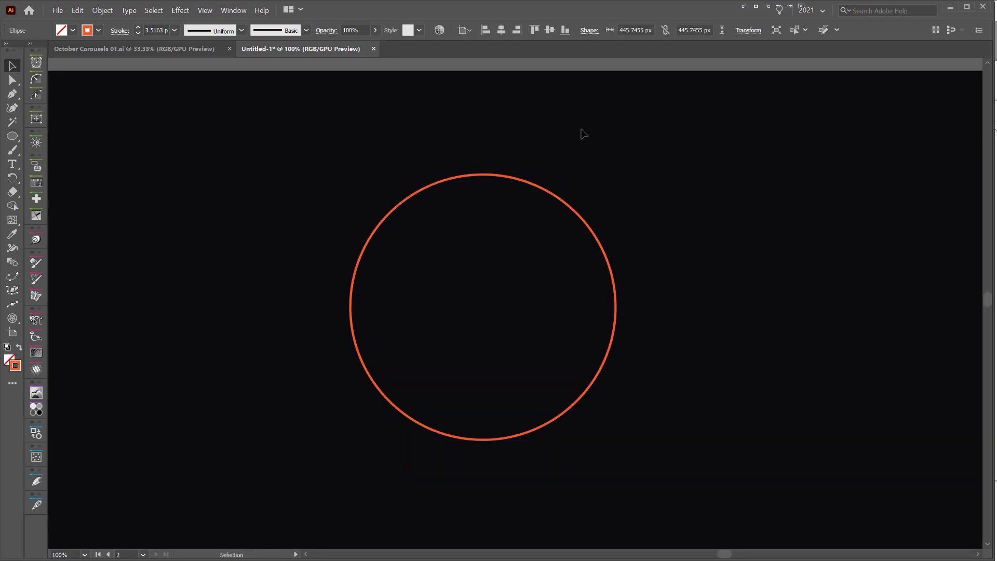
# Scale the circle proportionally to about 398 px in diameter and nudge it up into the artboard's upper half.
pyautogui.scroll(2, 503, 160)
pyautogui.scroll(-2, 503, 160)
pyautogui.moveTo(590, 174); pyautogui.dragTo(602, 130)
pyautogui.scroll(-1, 578, 126)
pyautogui.click(541, 153)
pyautogui.moveTo(495, 140); pyautogui.dragTo(496, 159)
pyautogui.hotkey('shift', 'Up')
pyautogui.hotkey('shift', 'Up')
pyautogui.hotkey('shift', 'Up')
pyautogui.hotkey('shift', 'Up')
pyautogui.hotkey('shift', 'Up')
pyautogui.hotkey('shift', 'Up')
pyautogui.hotkey('shift', 'Up')
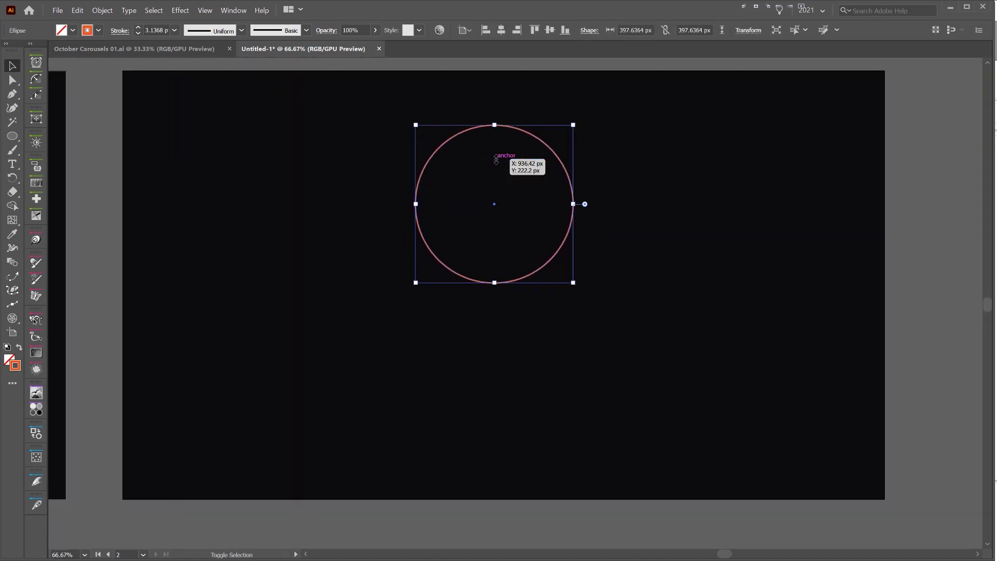
# Start rotating the circle with its bottom anchor point as the pivot and open the Rotate options.
pyautogui.scroll(1, 553, 195)
pyautogui.moveTo(520, 198); pyautogui.dragTo(540, 221)
pyautogui.moveTo(638, 158); pyautogui.dragTo(526, 201)
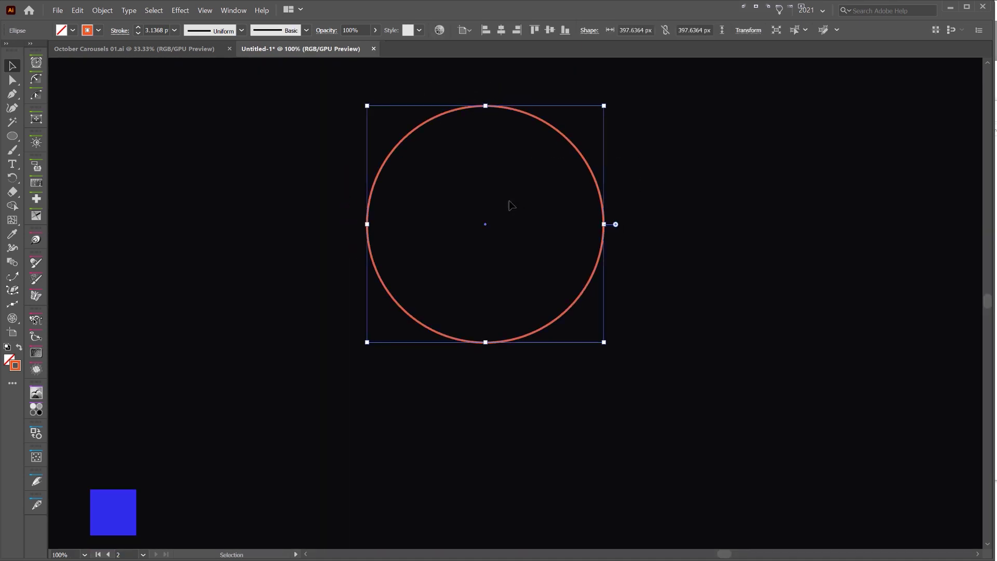
pyautogui.press('r')
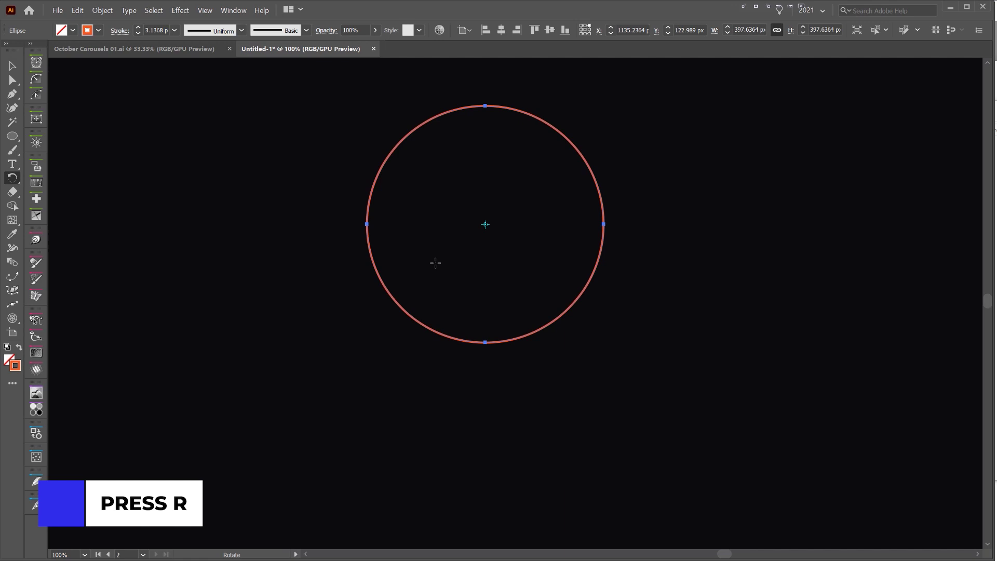
pyautogui.scroll(2, 483, 349)
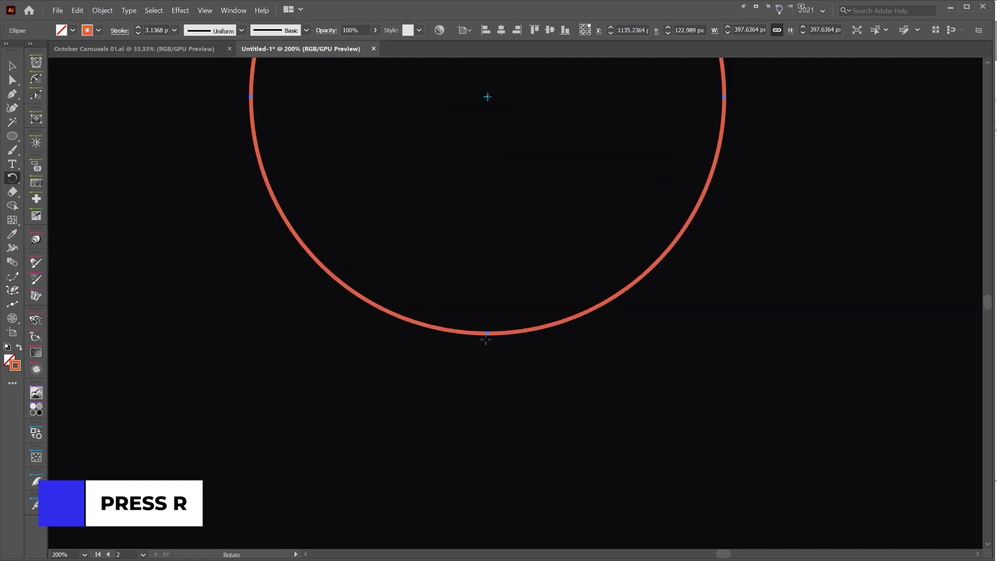
pyautogui.scroll(-3, 486, 333)
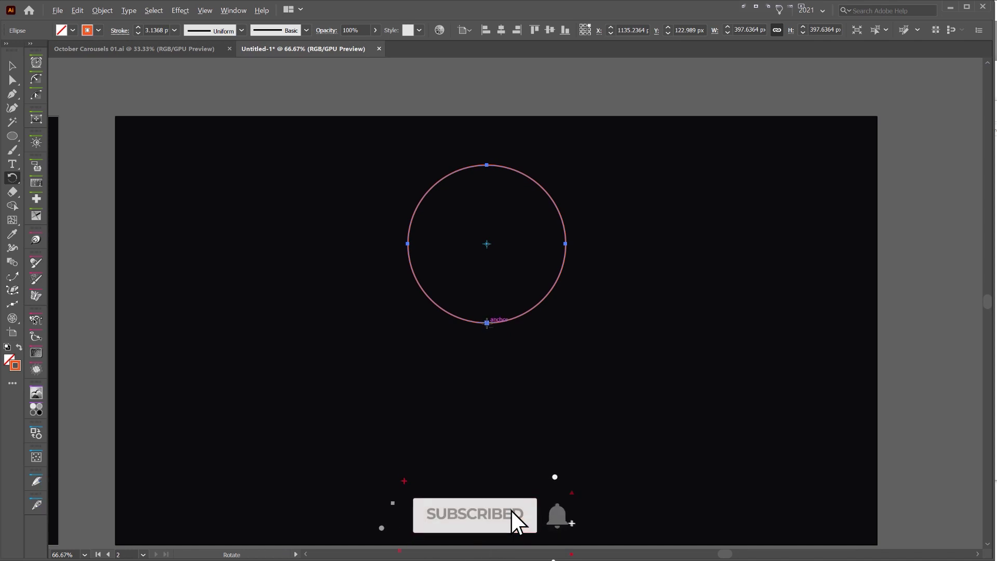
pyautogui.keyDown('alt'); pyautogui.click(487, 322); pyautogui.keyUp('alt')
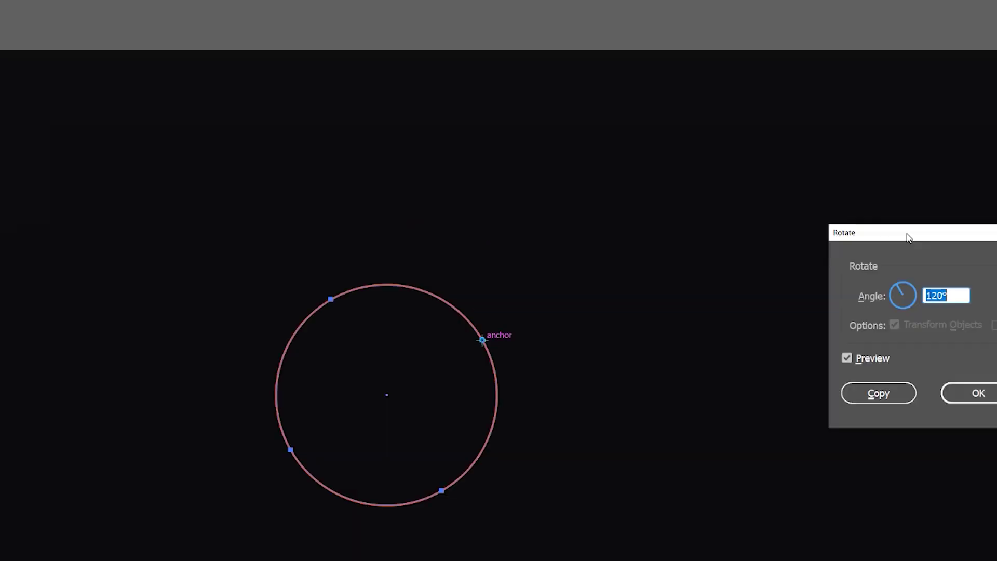
# Set the rotation angle to 360/3 (120°) and create a rotated copy of the circle.
pyautogui.moveTo(789, 246); pyautogui.dragTo(613, 214)
pyautogui.moveTo(654, 185); pyautogui.dragTo(573, 145)
pyautogui.write('360')
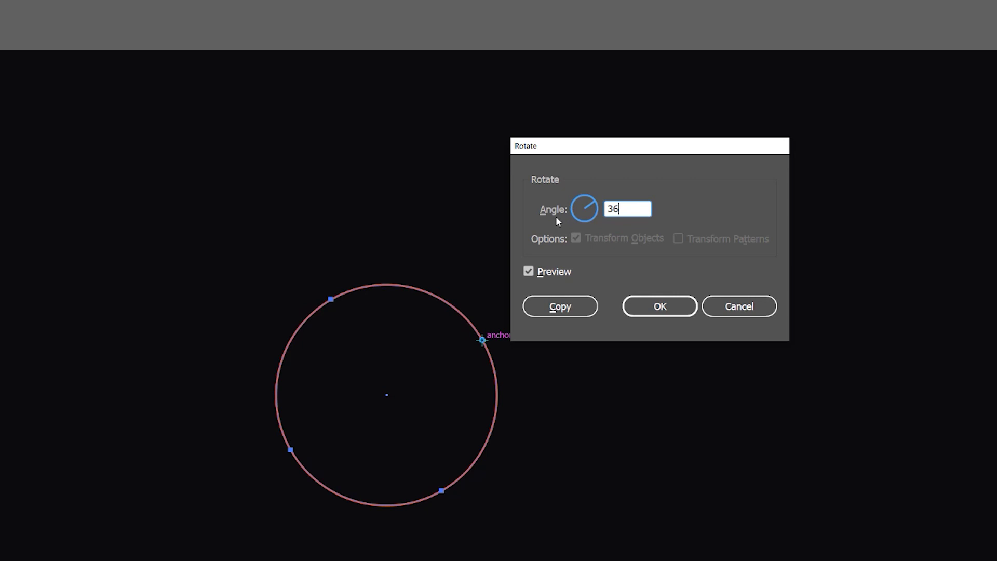
pyautogui.write('/3')
pyautogui.moveTo(628, 209); pyautogui.dragTo(606, 212)
pyautogui.click(643, 208)
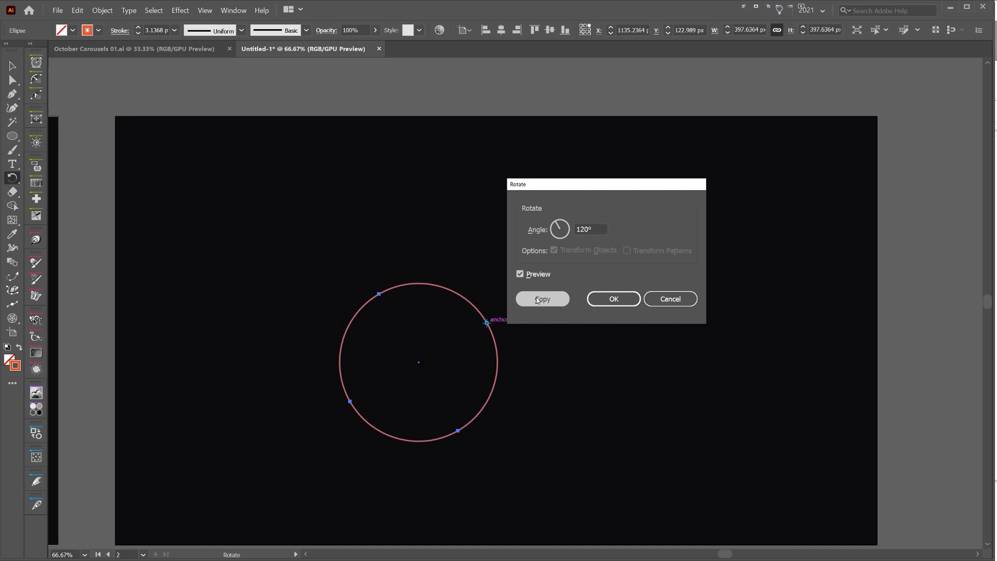
pyautogui.click(553, 308)
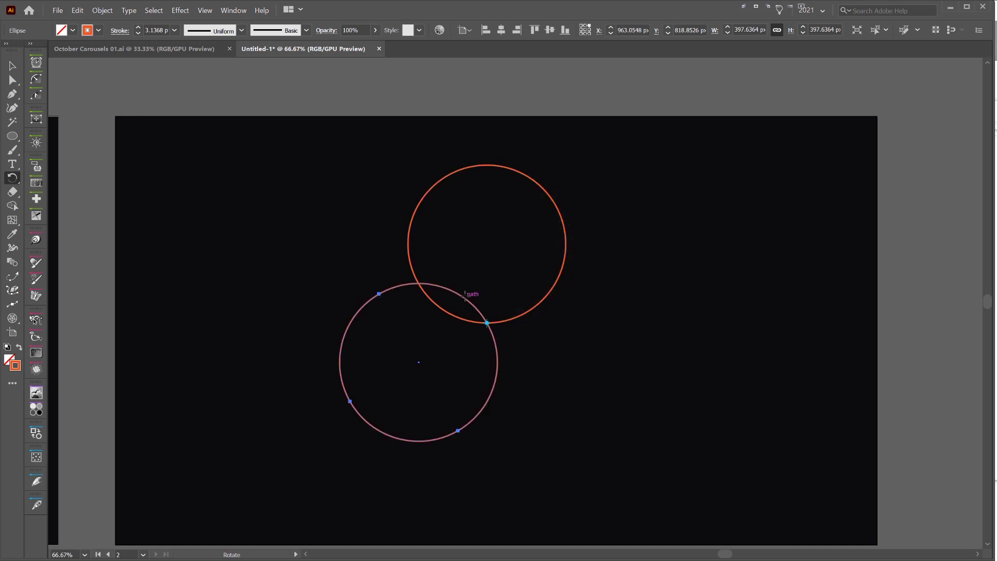
# Repeat the rotated copy once to add the third circle around the shared anchor, and deselect it.
pyautogui.press('ctrl')
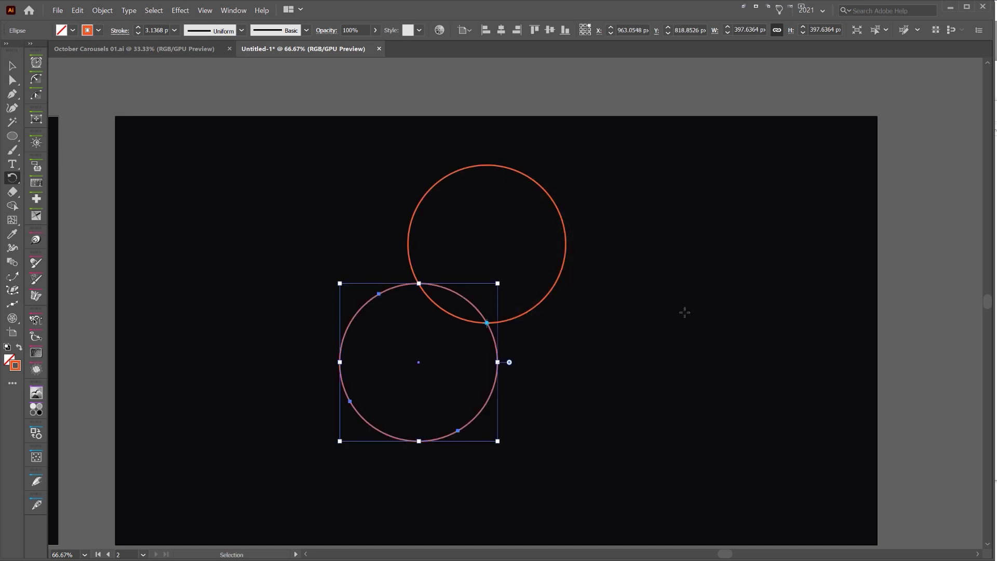
pyautogui.hotkey('ctrl', 'd')
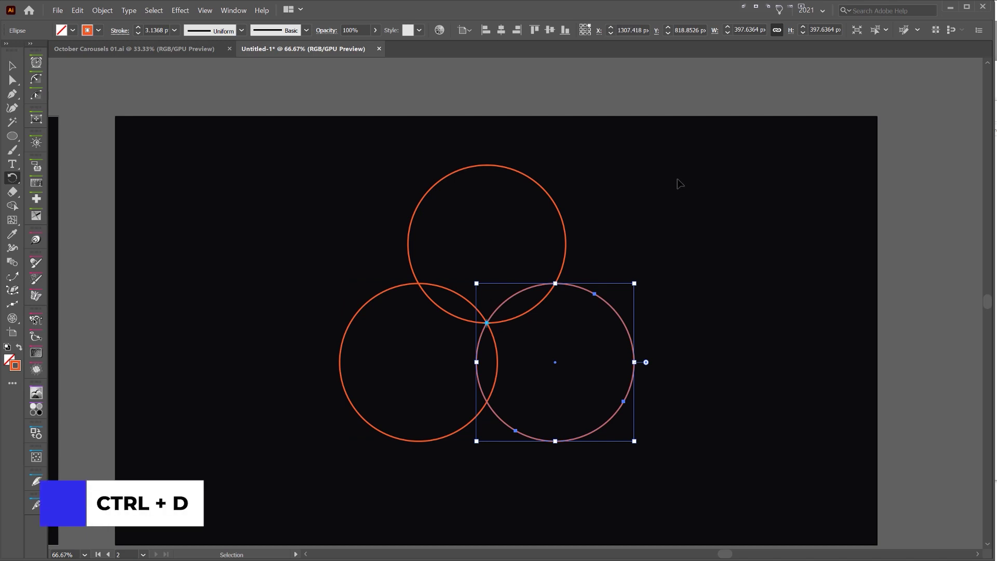
pyautogui.press('v')
pyautogui.click(442, 274)
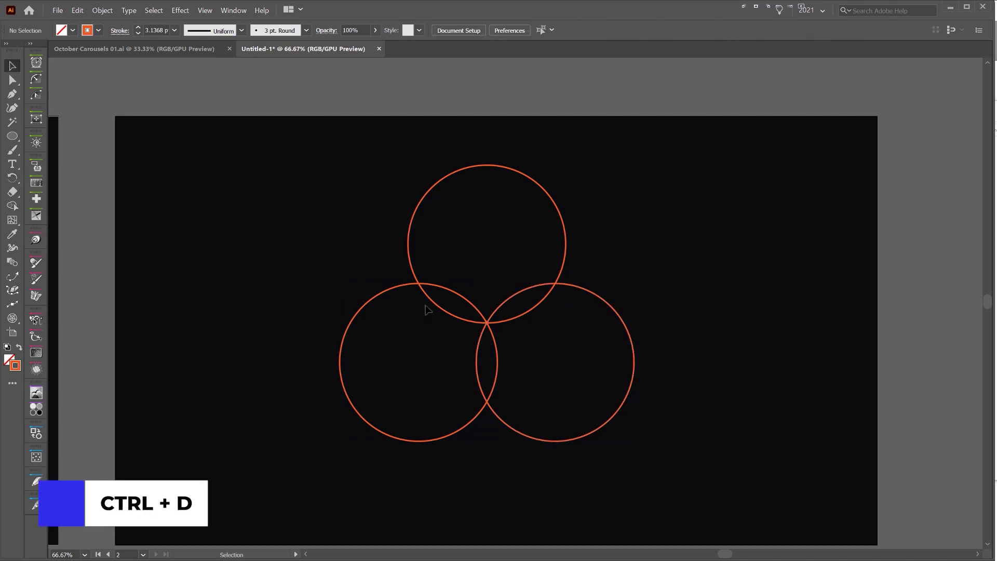
pyautogui.hotkey('ctrl', '1')
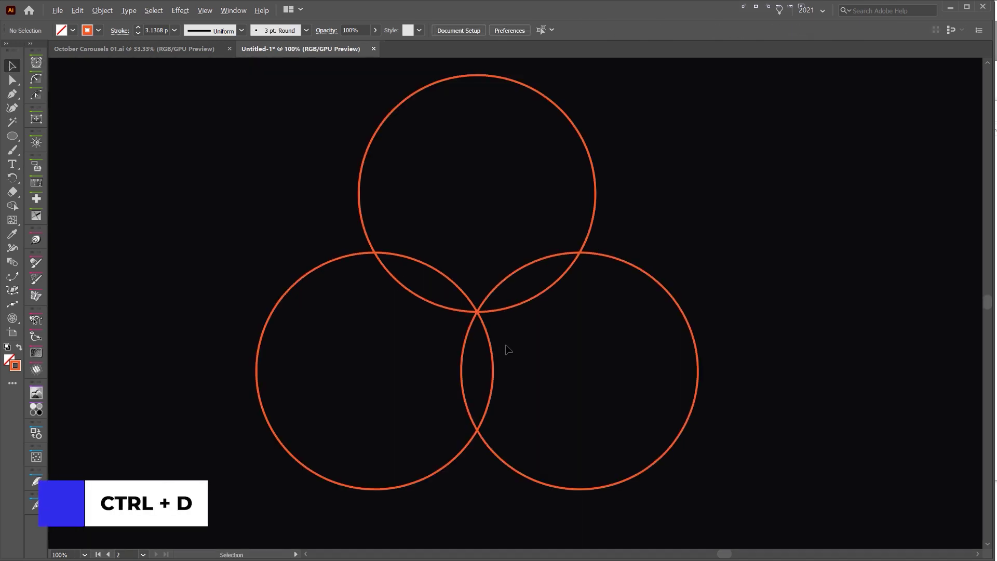
pyautogui.scroll(-3, 473, 230)
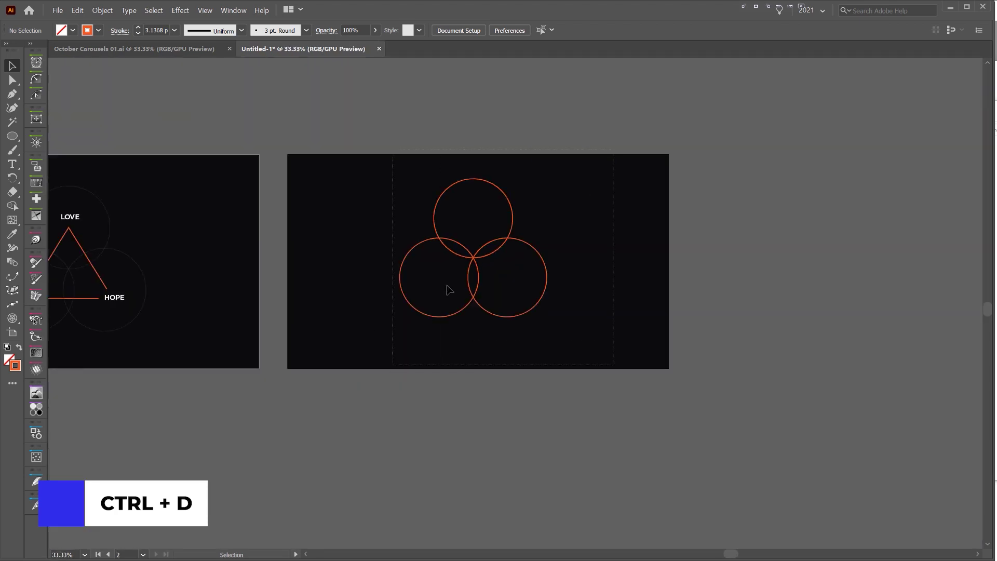
pyautogui.moveTo(613, 149); pyautogui.dragTo(393, 365)
pyautogui.scroll(2, 447, 276)
pyautogui.moveTo(597, 167); pyautogui.dragTo(557, 203)
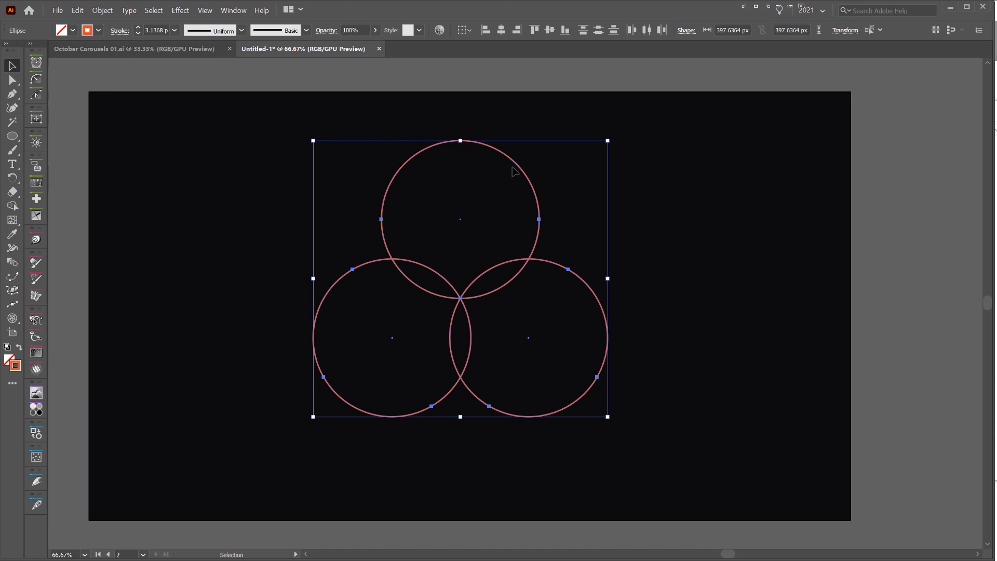
pyautogui.click(530, 207)
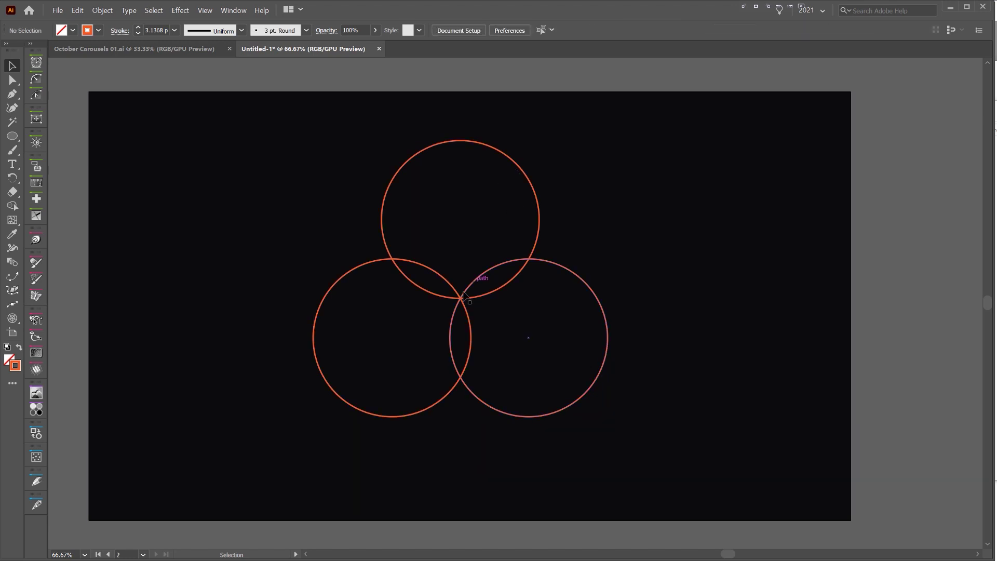
# Mark the two upper overlaps between the circles with short Paintbrush strokes and undo both strokes.
pyautogui.scroll(2, 465, 298)
pyautogui.scroll(2, 415, 291)
pyautogui.press('b')
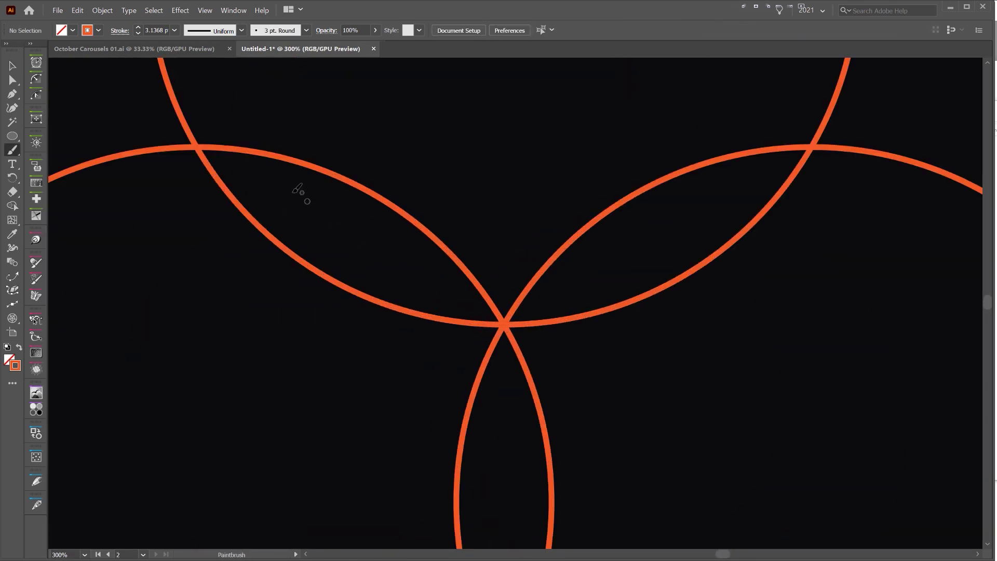
pyautogui.moveTo(290, 192); pyautogui.dragTo(368, 267)
pyautogui.moveTo(576, 277); pyautogui.dragTo(638, 229)
pyautogui.scroll(-2, 478, 422)
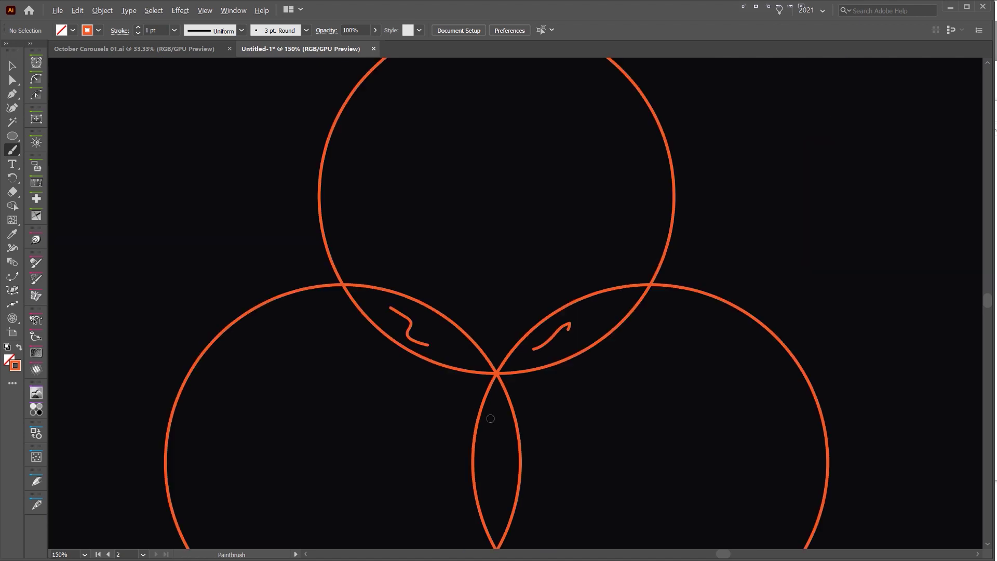
pyautogui.hotkey('ctrl', 'z')
pyautogui.hotkey('ctrl', 'z')
# Select the two lower circles and nudge them up together until all three circles share a central overlap.
pyautogui.moveTo(515, 260)
pyautogui.mouseDown()
pyautogui.moveTo(510, 216)
pyautogui.moveTo(397, 300)
pyautogui.mouseUp()
pyautogui.press('v')
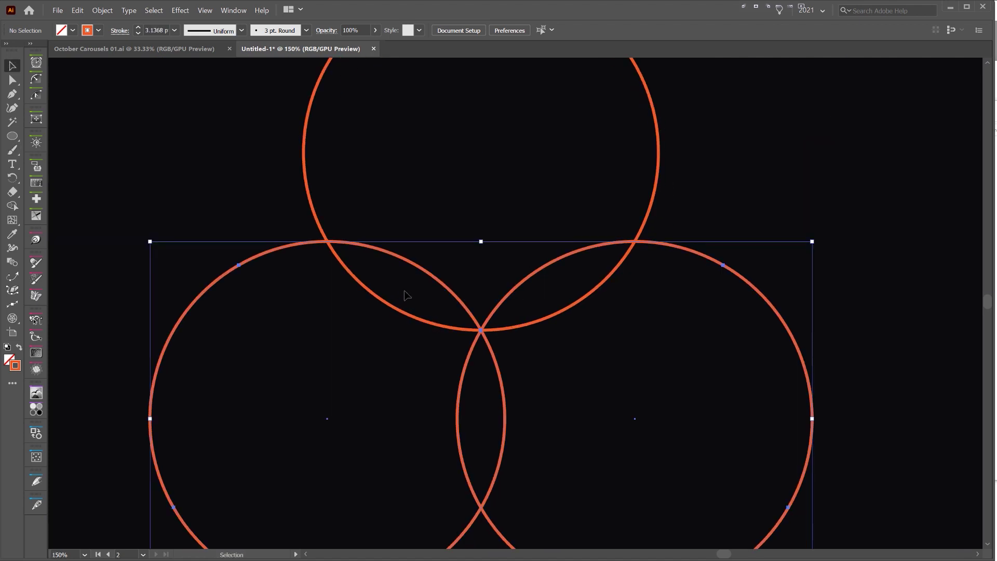
pyautogui.scroll(-1, 507, 254)
pyautogui.moveTo(503, 258); pyautogui.dragTo(499, 258)
pyautogui.press('Up')
pyautogui.press('Up')
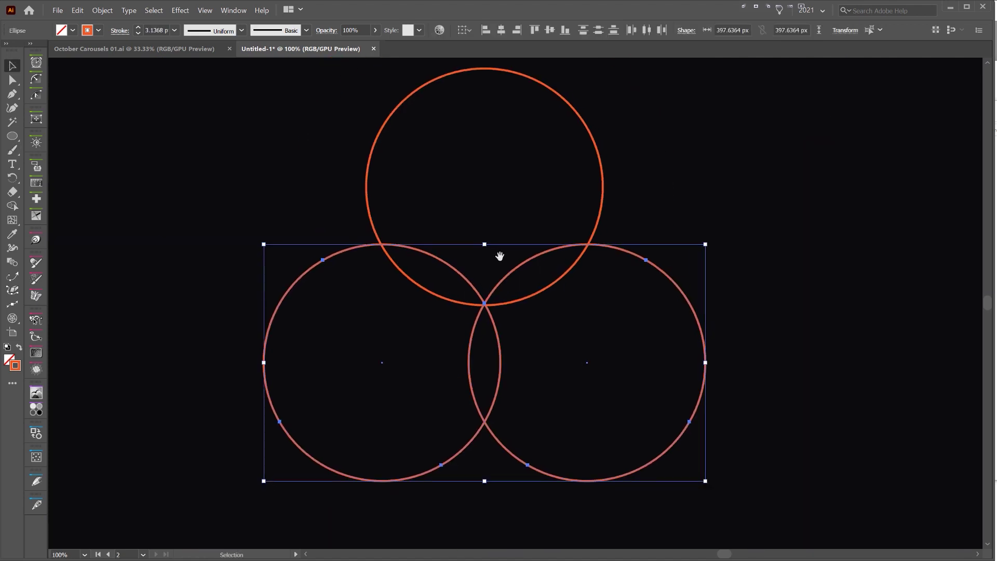
pyautogui.hotkey('shift', 'Up')
pyautogui.hotkey('shift', 'Up')
pyautogui.hotkey('shift', 'Up')
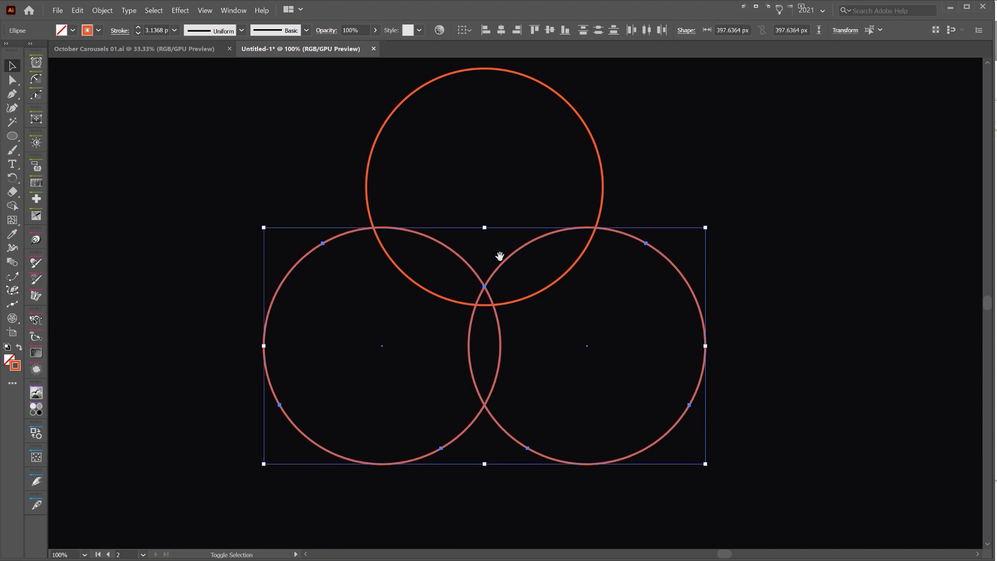
pyautogui.click(556, 300)
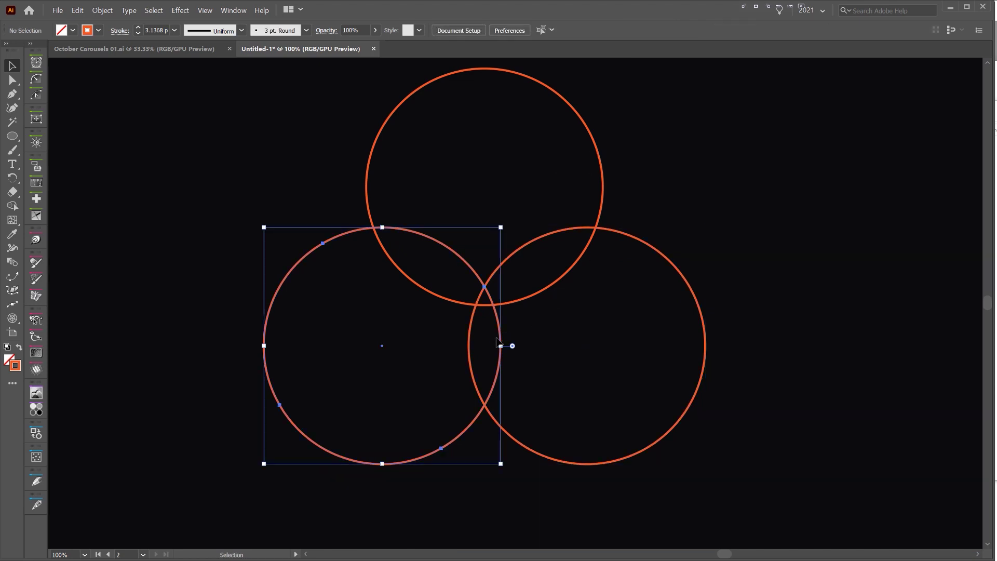
# Move the lower-left circle closer to the lower-right one, and shift both left about 14 px so they sit centred under the top circle.
pyautogui.click(500, 342)
pyautogui.moveTo(500, 341); pyautogui.dragTo(516, 341)
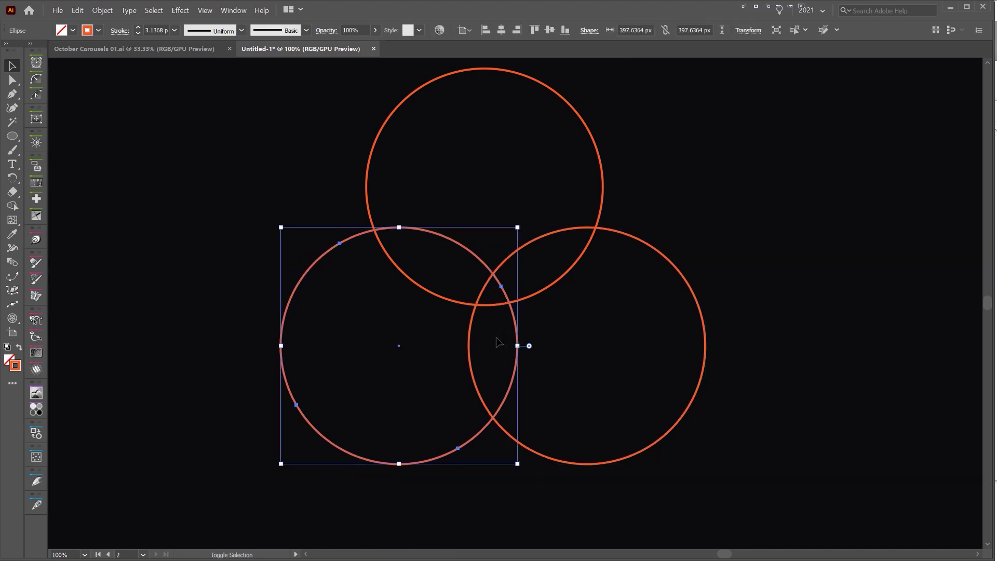
pyautogui.click(556, 329)
pyautogui.moveTo(408, 360); pyautogui.dragTo(408, 360)
pyautogui.scroll(2, 491, 304)
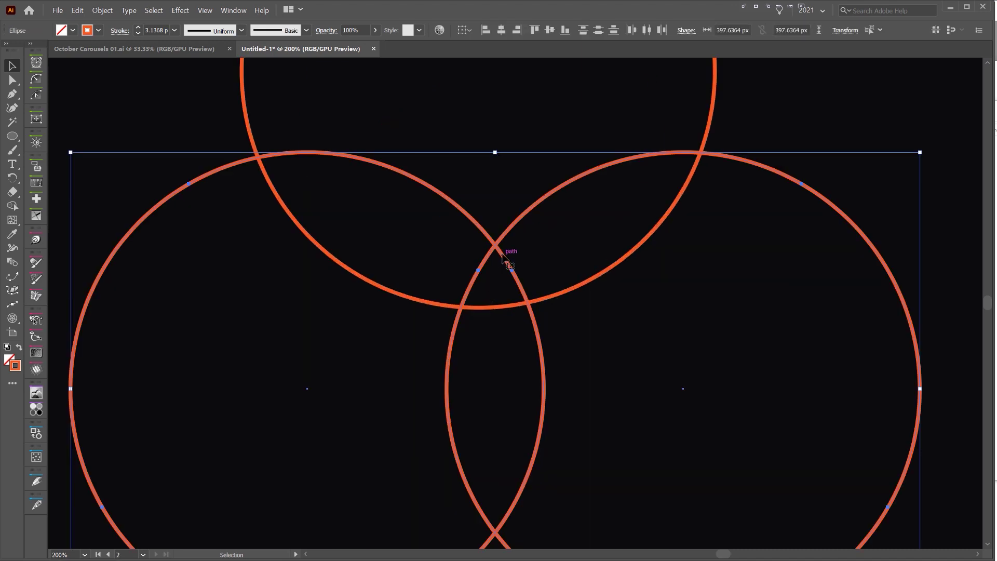
pyautogui.moveTo(499, 258); pyautogui.dragTo(484, 259)
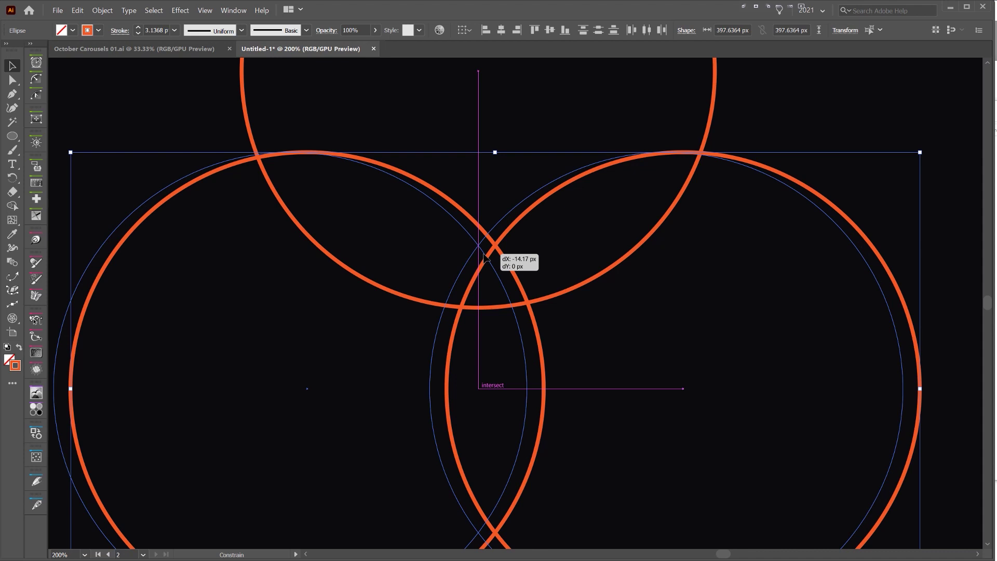
pyautogui.moveTo(484, 259); pyautogui.dragTo(484, 258)
pyautogui.click(784, 107)
pyautogui.scroll(-4, 744, 149)
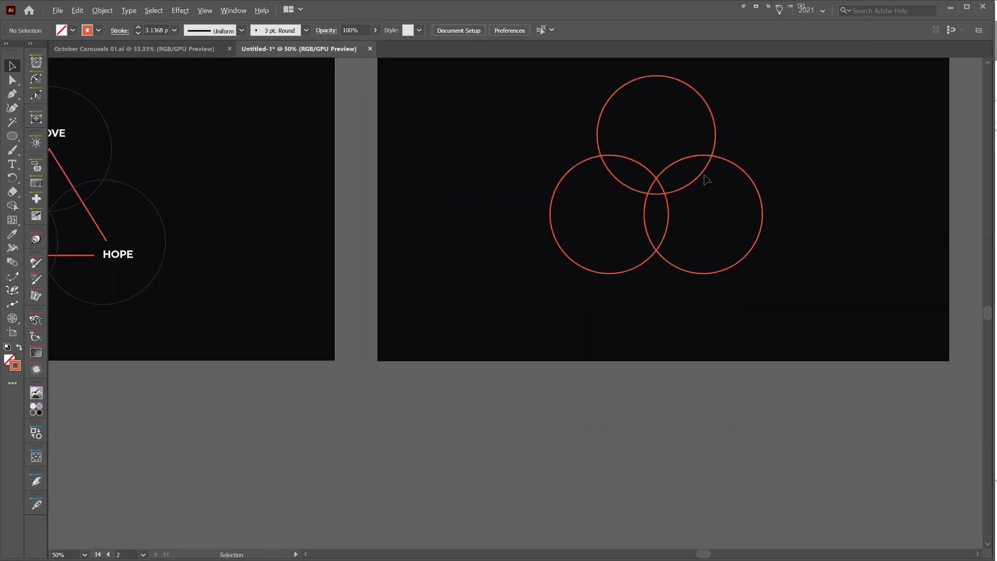
# Mark the three overlaps between the circle pairs with freehand Paintbrush strokes, and undo the strokes.
pyautogui.scroll(3, 707, 179)
pyautogui.press('b')
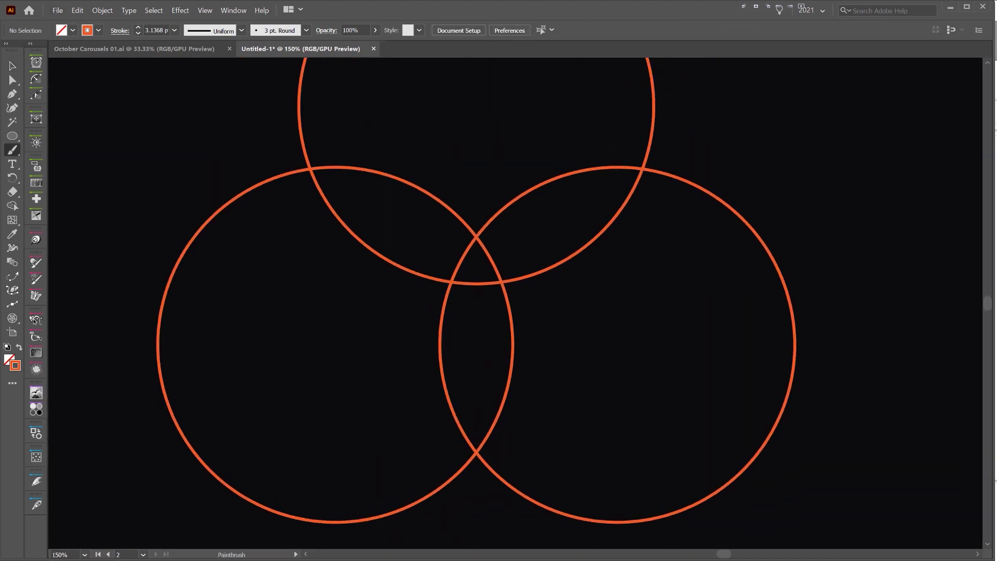
pyautogui.moveTo(564, 213); pyautogui.dragTo(511, 253)
pyautogui.moveTo(476, 326); pyautogui.dragTo(455, 398)
pyautogui.moveTo(377, 199); pyautogui.dragTo(389, 218)
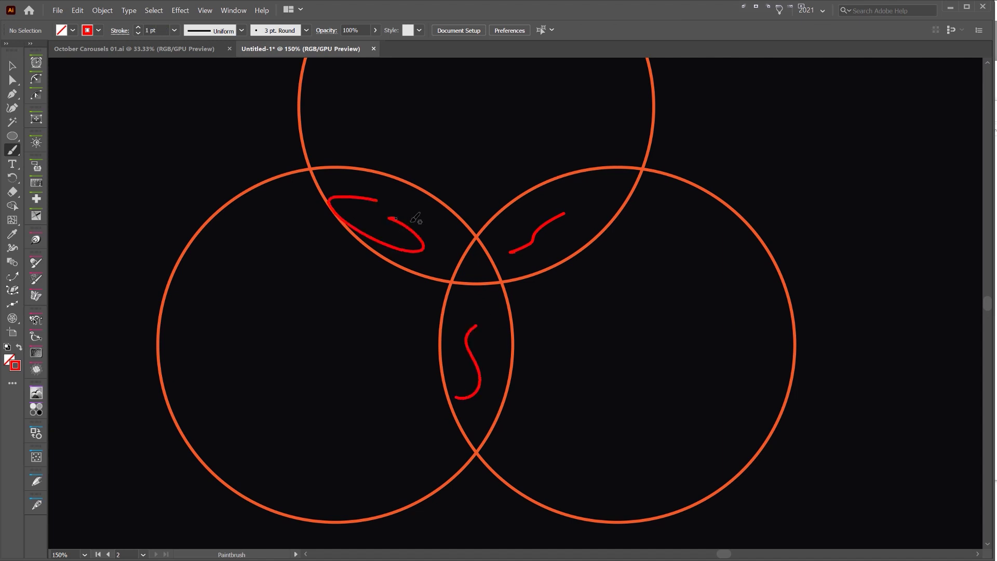
pyautogui.scroll(1, 538, 214)
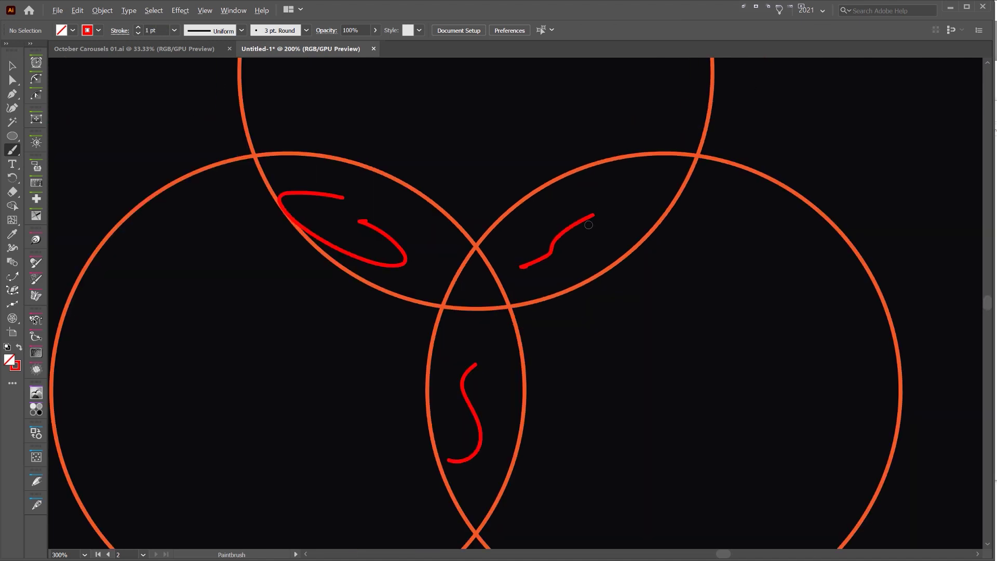
pyautogui.scroll(-1, 588, 225)
pyautogui.hotkey('ctrl', 'z')
pyautogui.hotkey('ctrl', 'z')
pyautogui.hotkey('ctrl', 'z')
# Select all three circles and nudge them down together toward the vertical middle of the artboard.
pyautogui.scroll(-2, 585, 225)
pyautogui.press('v')
pyautogui.moveTo(711, 141); pyautogui.dragTo(666, 211)
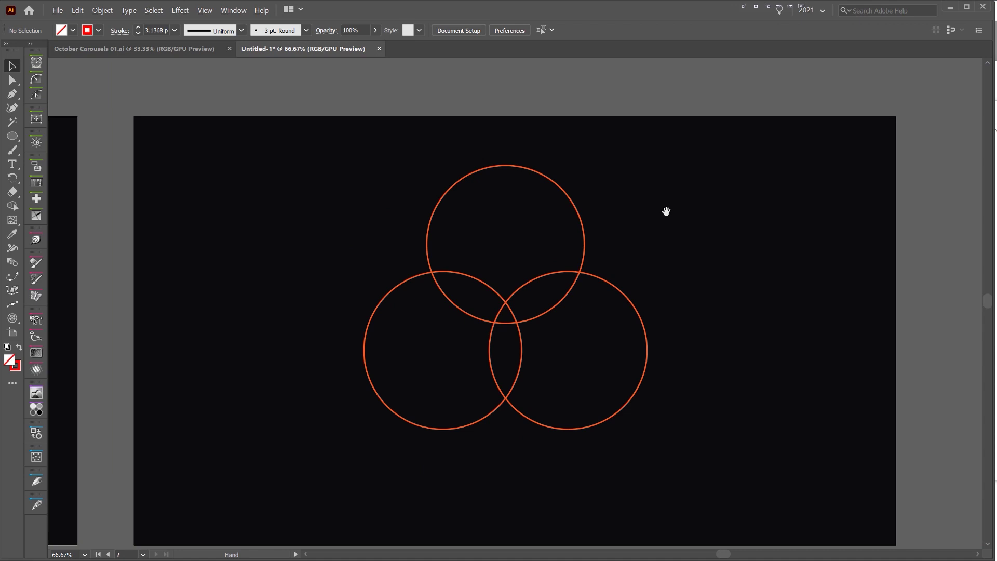
pyautogui.scroll(-2, 666, 212)
pyautogui.moveTo(452, 371); pyautogui.dragTo(675, 202)
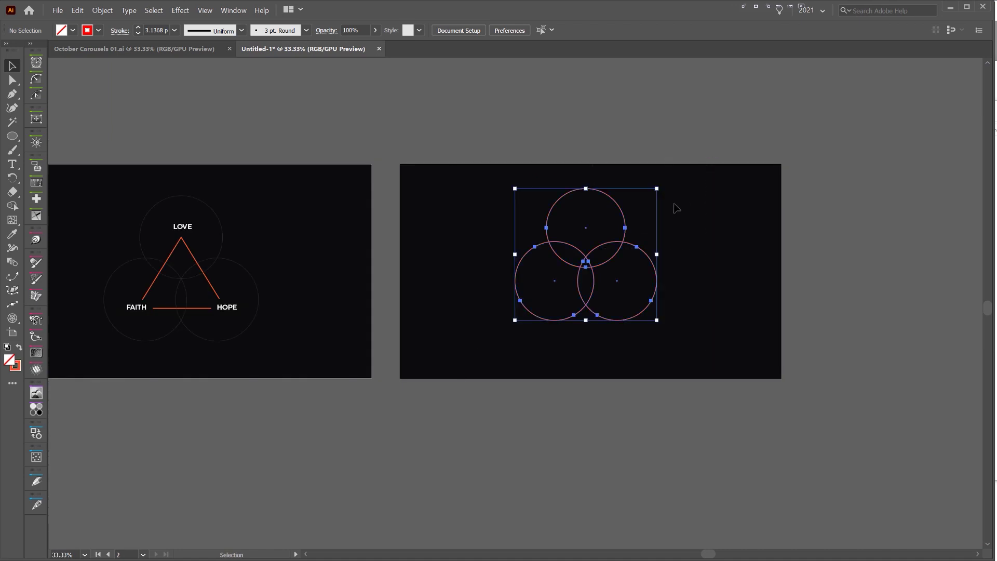
pyautogui.scroll(1, 676, 202)
pyautogui.hotkey('shift', 'Down')
pyautogui.hotkey('shift', 'Down')
pyautogui.hotkey('shift', 'Down')
pyautogui.hotkey('shift', 'Down')
pyautogui.hotkey('shift', 'Down')
pyautogui.hotkey('shift', 'Down')
pyautogui.hotkey('shift', 'Down')
pyautogui.hotkey('shift', 'Up')
pyautogui.click(675, 206)
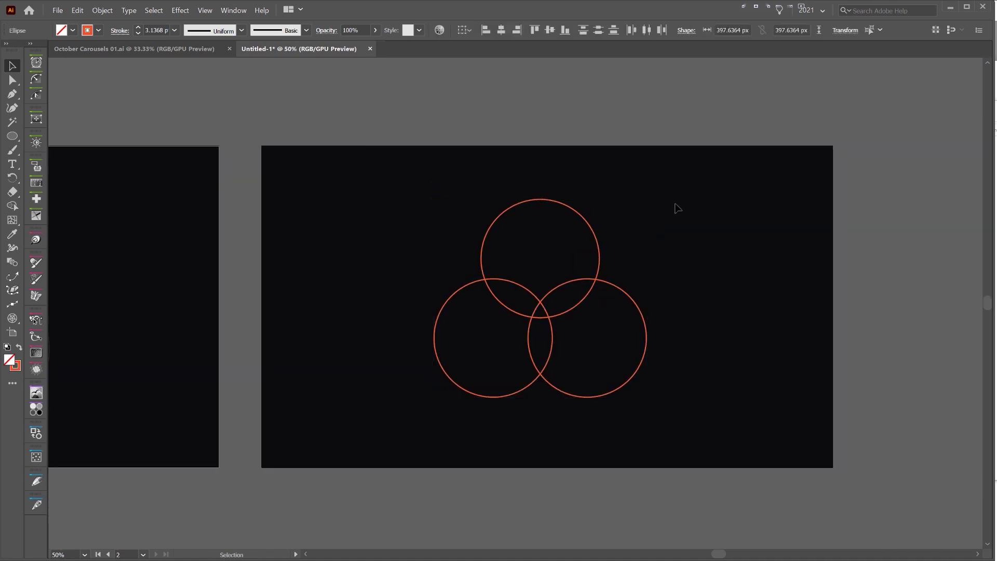
# Add the text DESIGN inside the top circle at 32 pt with a white fill.
pyautogui.scroll(2, 480, 253)
pyautogui.moveTo(606, 233); pyautogui.dragTo(549, 225)
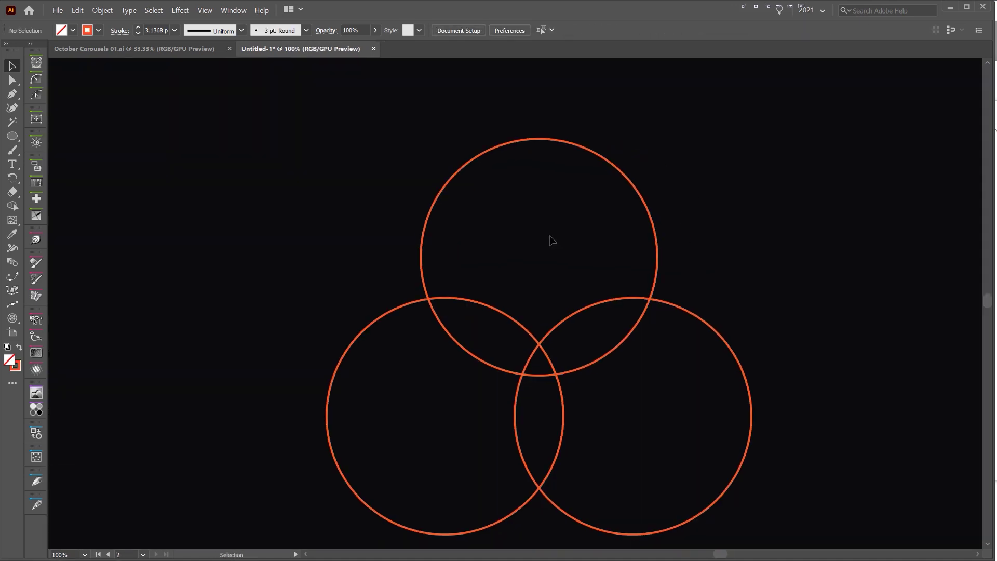
pyautogui.press('t')
pyautogui.click(499, 237)
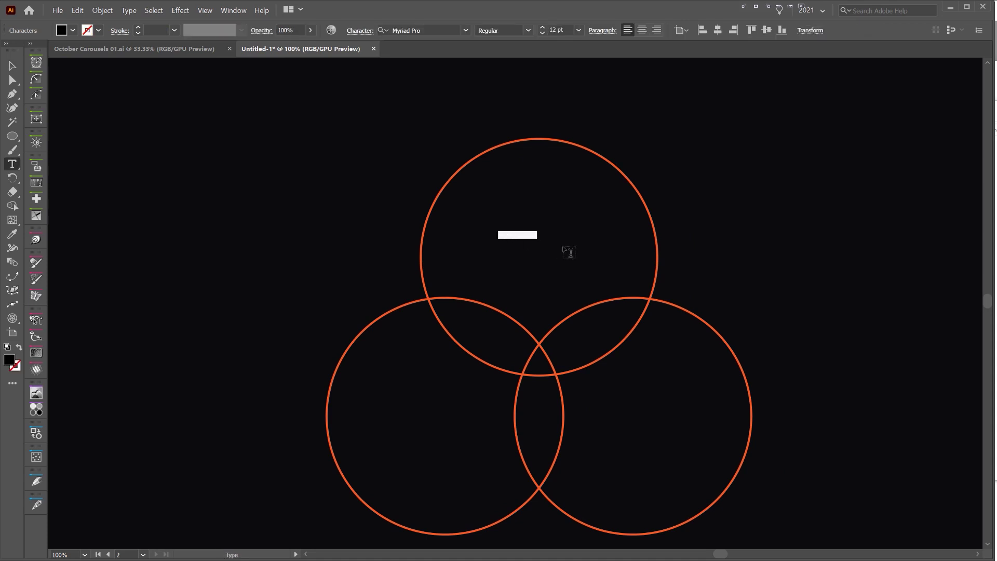
pyautogui.hotkey('ctrl', 'shift', '.')
pyautogui.hotkey('ctrl', 'shift', '.')
pyautogui.hotkey('ctrl', 'shift', '.')
pyautogui.hotkey('ctrl', 'shift', '.')
pyautogui.hotkey('ctrl', 'shift', '.')
pyautogui.hotkey('ctrl', 'shift', '.')
pyautogui.hotkey('ctrl', 'shift', '.')
pyautogui.hotkey('ctrl', 'shift', '.')
pyautogui.hotkey('ctrl', 'shift', '.')
pyautogui.hotkey('ctrl', 'shift', '.')
pyautogui.write('DESIGN')
pyautogui.press('Escape')
pyautogui.click(996, 208)
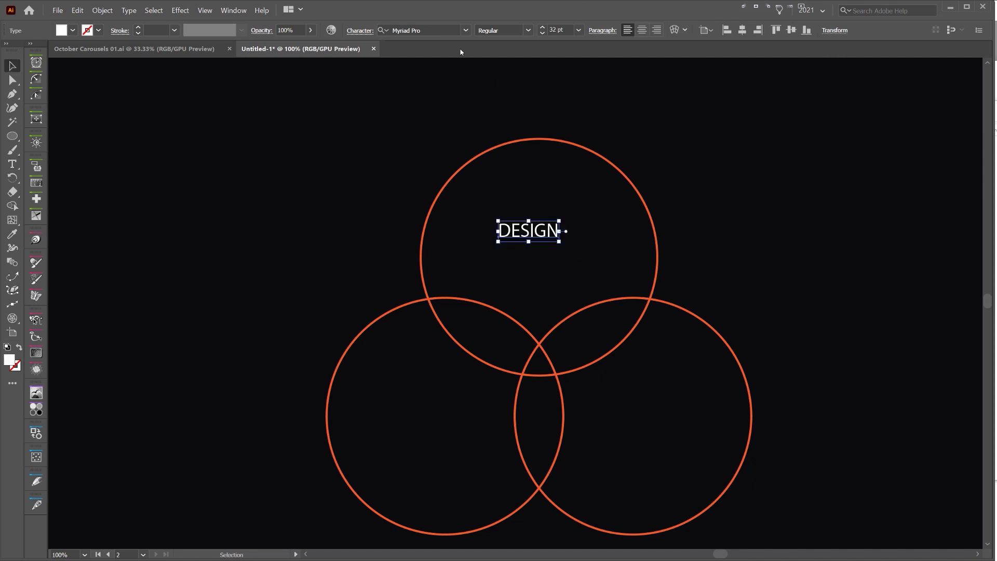
# Set the DESIGN label's font to TT Norms ExtraBold.
pyautogui.click(423, 31)
pyautogui.write('NUN')
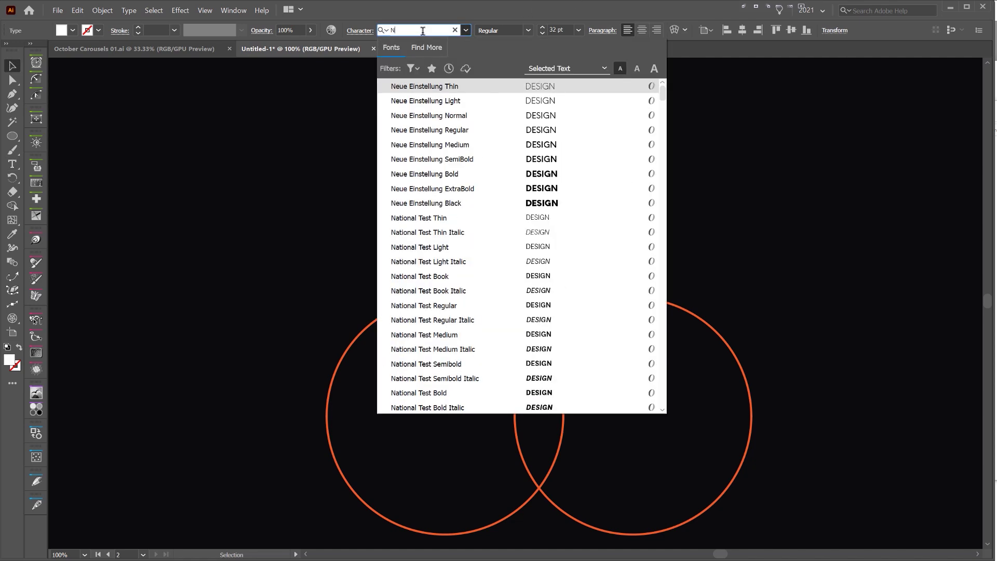
pyautogui.press('BackSpace')
pyautogui.press('BackSpace')
pyautogui.press('BackSpace')
pyautogui.write('NORM')
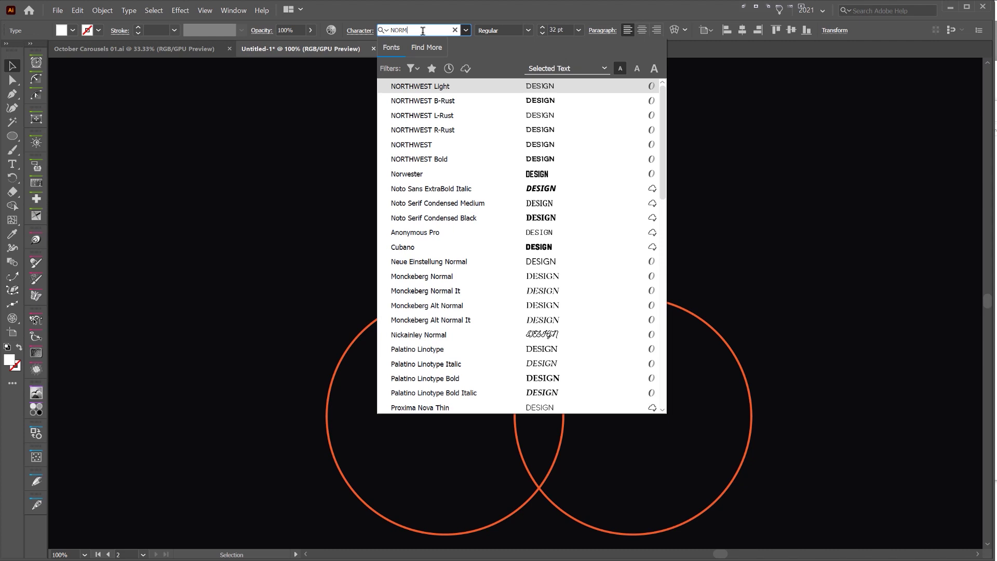
pyautogui.click(428, 320)
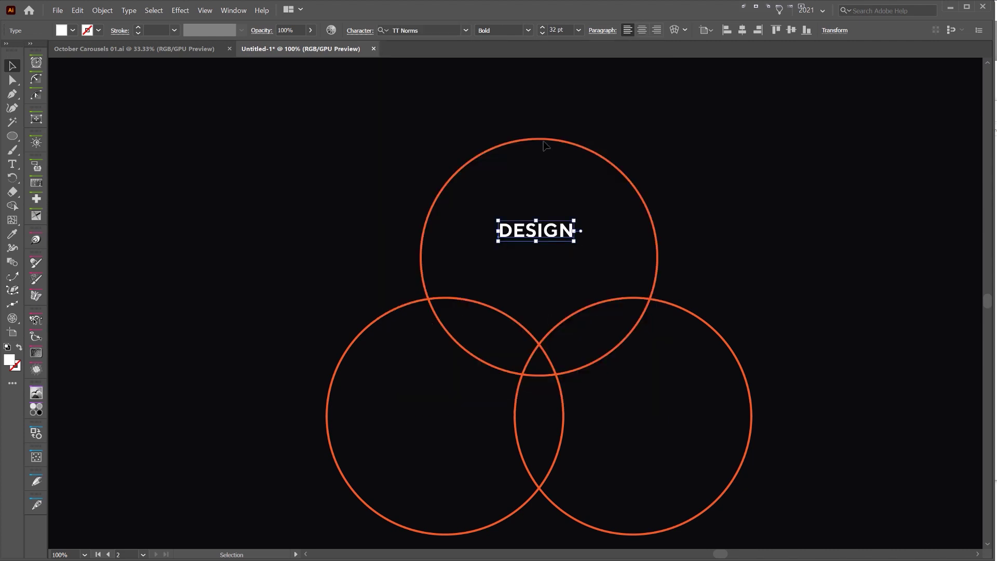
pyautogui.click(537, 251)
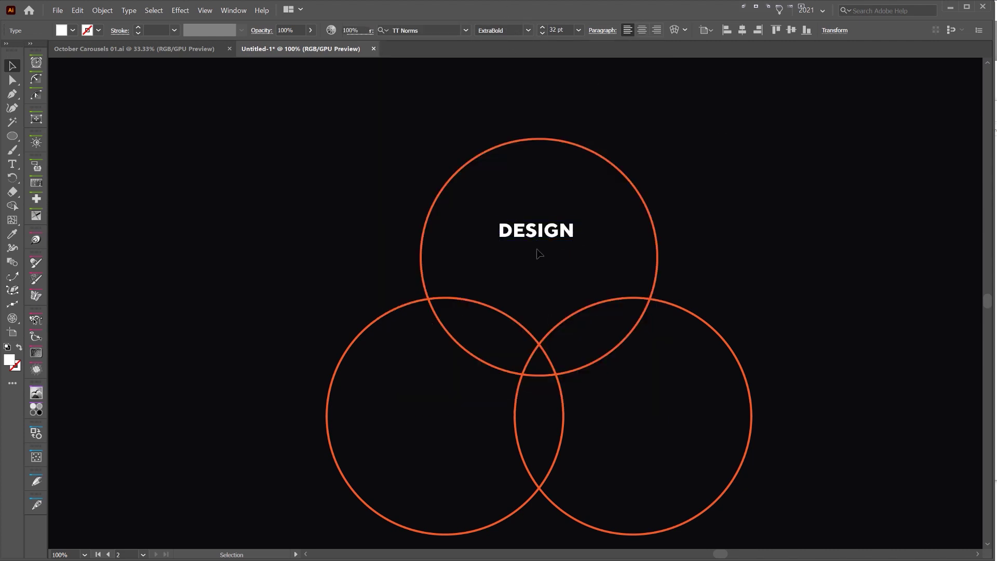
# Copy the DESIGN label into the lower-right circle and change the copy's text to STRATEGY.
pyautogui.moveTo(542, 240); pyautogui.dragTo(615, 390)
pyautogui.click(549, 250)
pyautogui.doubleClick(597, 380)
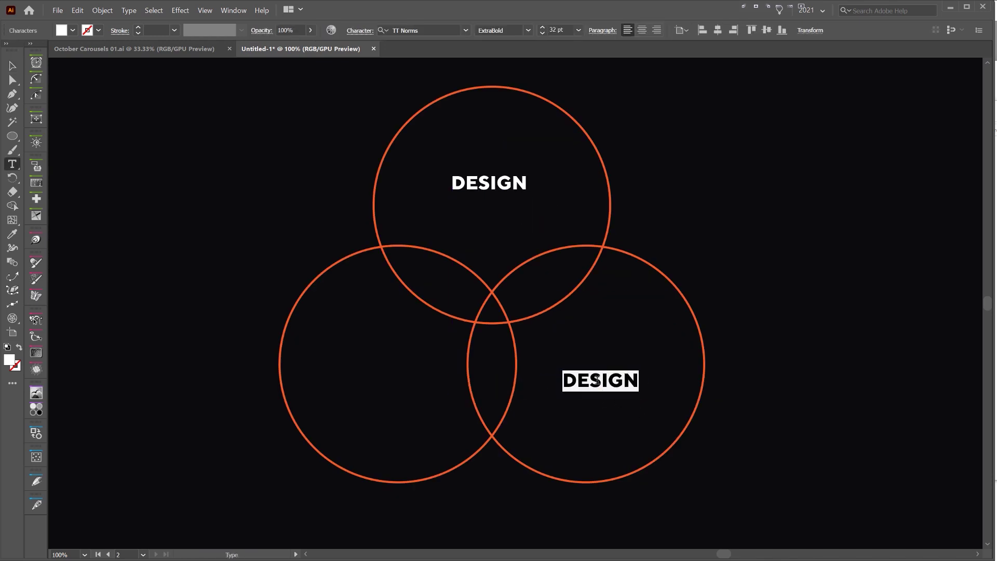
pyautogui.write('STRATEGY')
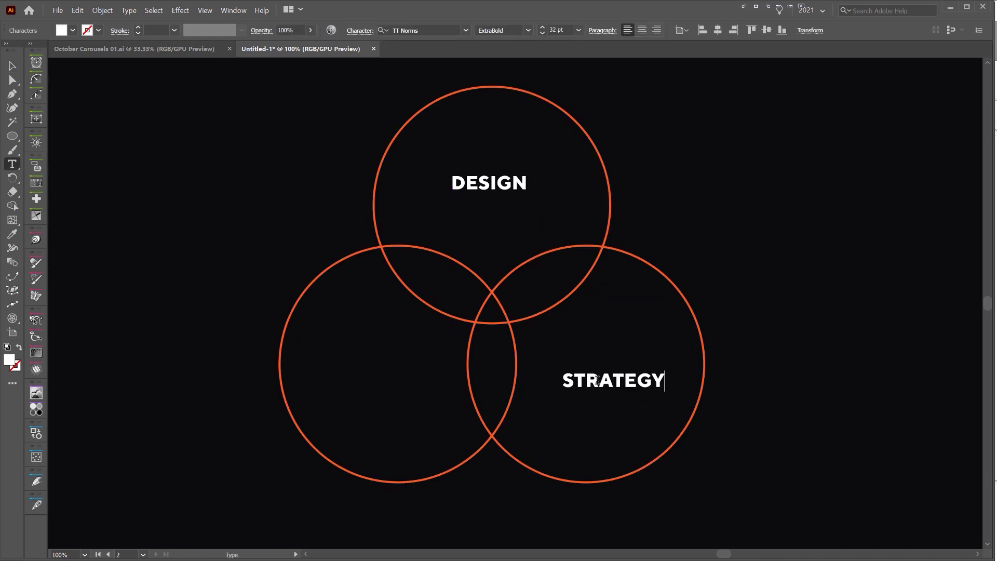
pyautogui.press('Escape')
# Copy the STRATEGY label into the lower-left circle and change the copy's text to MARKETING.
pyautogui.moveTo(609, 380); pyautogui.dragTo(372, 377)
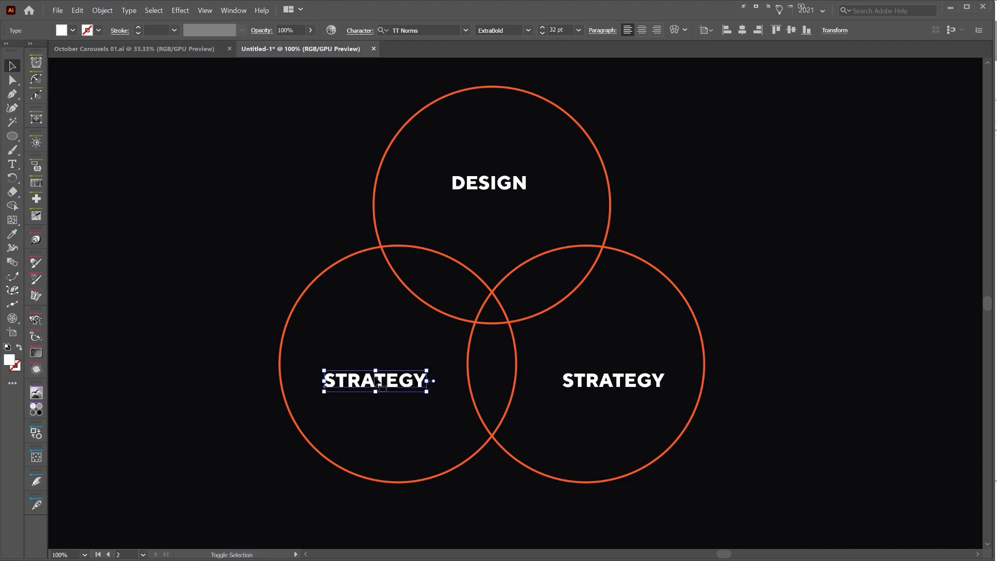
pyautogui.doubleClick(375, 382)
pyautogui.doubleClick(376, 383)
pyautogui.write('MARKETING')
pyautogui.press('Escape')
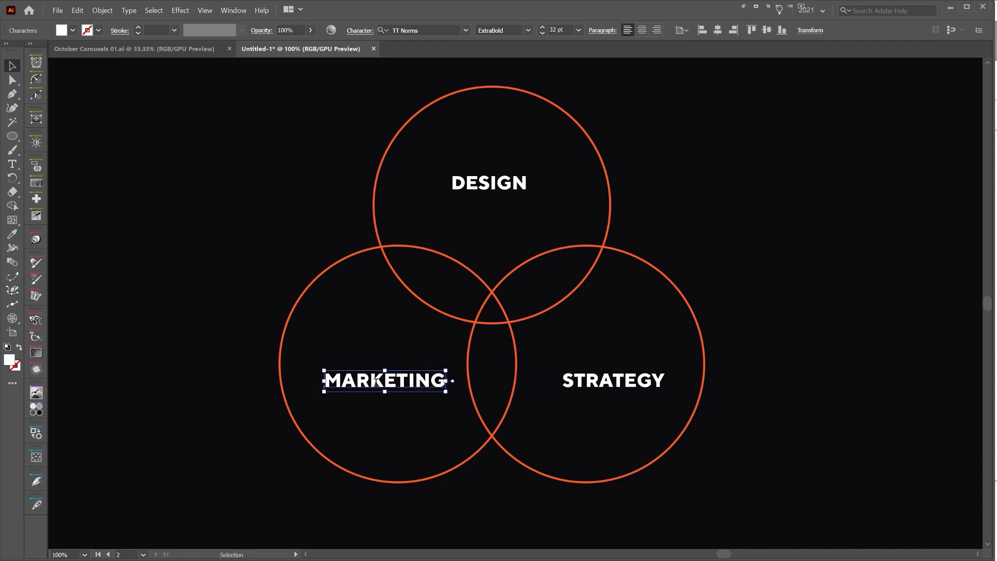
pyautogui.click(545, 352)
pyautogui.scroll(-1, 546, 352)
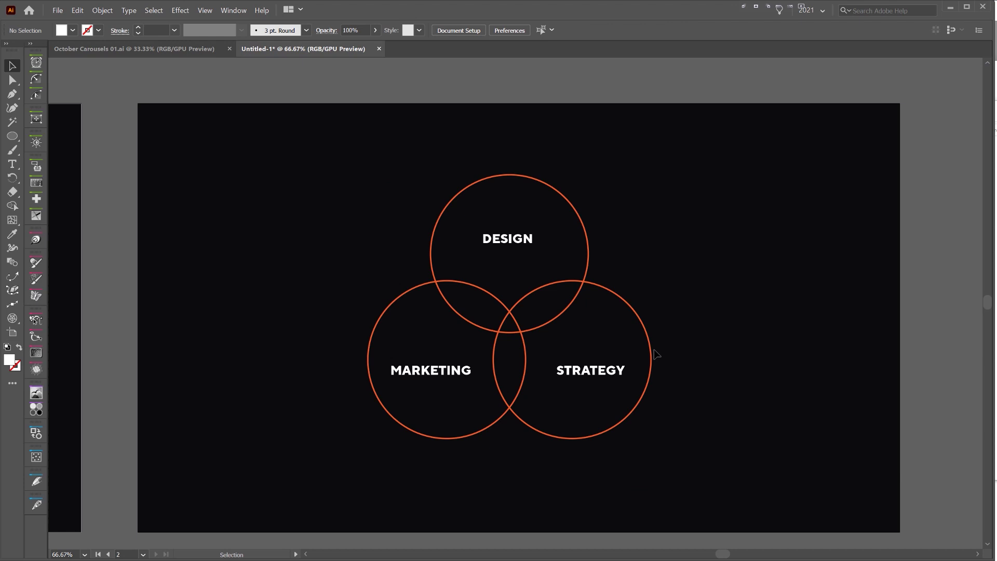
# Enlarge the STRATEGY label to 42 pt, and move it and the MARKETING label slightly up within their circles.
pyautogui.scroll(1, 611, 368)
pyautogui.click(643, 375)
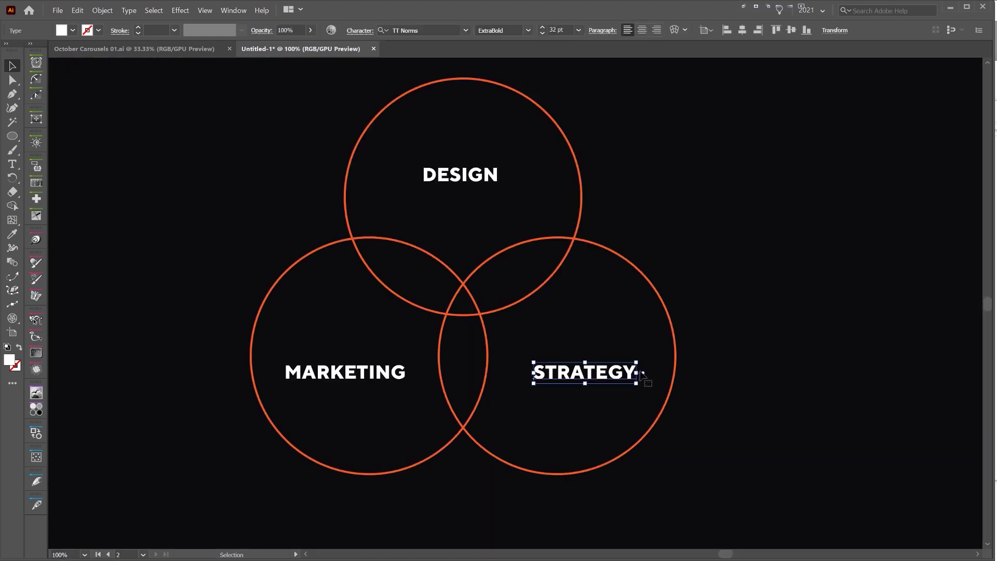
pyautogui.moveTo(643, 375); pyautogui.dragTo(636, 366)
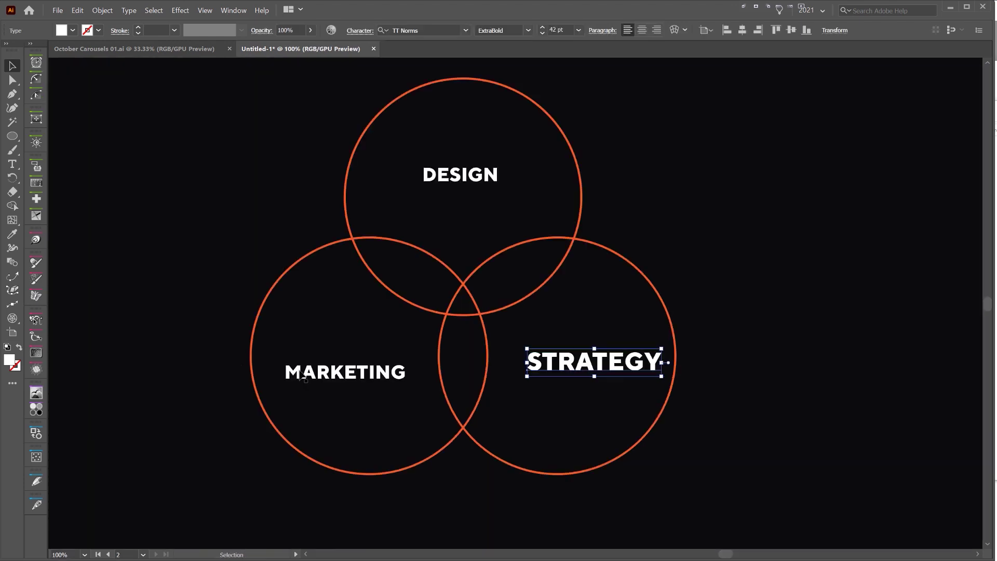
pyautogui.moveTo(301, 372); pyautogui.dragTo(297, 362)
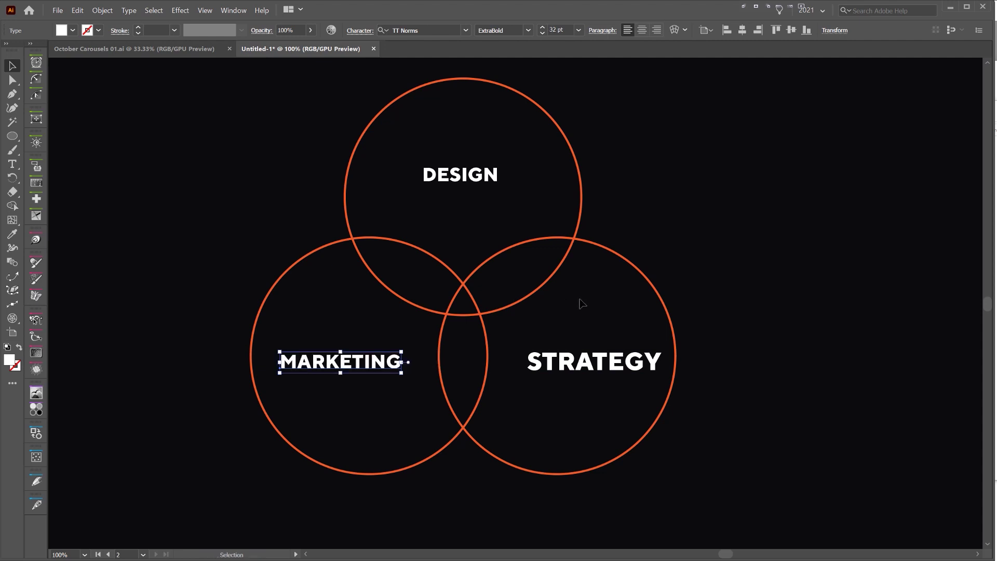
pyautogui.click(578, 300)
# Draw a rectangle about 209 by 58 px across the lower-right circle's outer edge and fill it with the sampled background colour.
pyautogui.scroll(1, 620, 318)
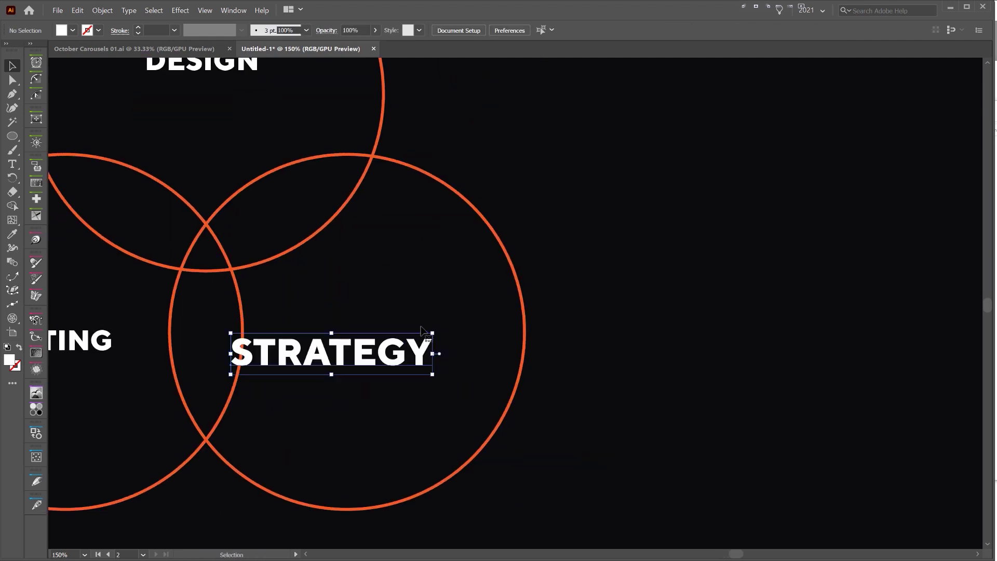
pyautogui.press('m')
pyautogui.moveTo(423, 301); pyautogui.dragTo(610, 354)
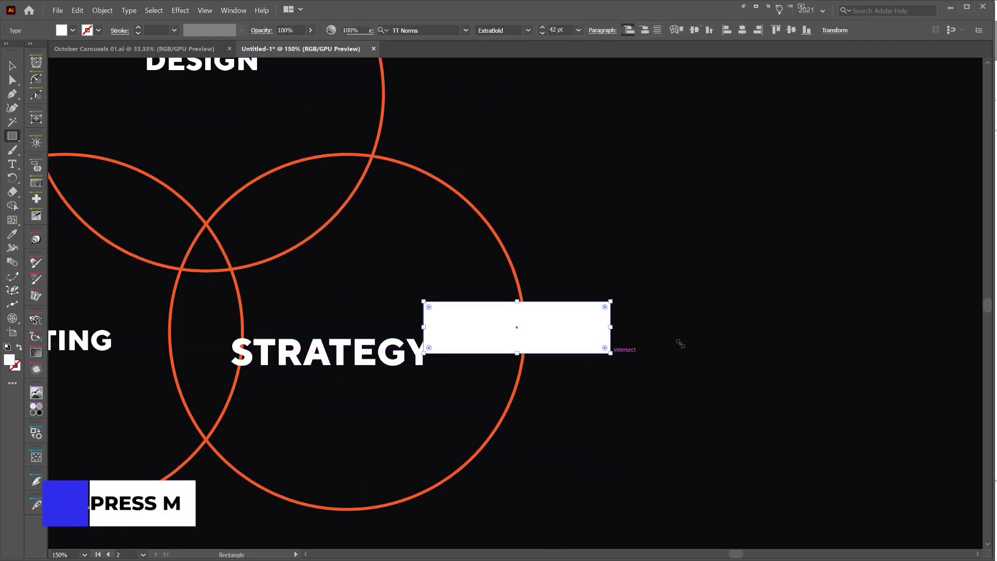
pyautogui.press('i')
pyautogui.click(456, 296)
pyautogui.press('v')
pyautogui.scroll(1, 468, 319)
pyautogui.hotkey('ctrl', 'shift', 'a')
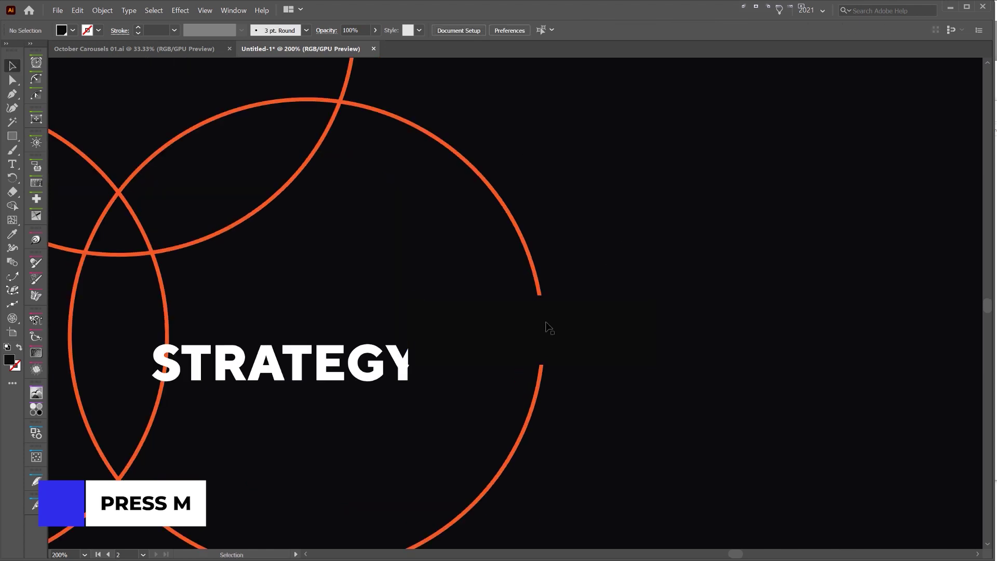
# Try moving the background-coloured rectangle down along the circle's edge, and undo the move.
pyautogui.click(556, 302)
pyautogui.scroll(2, 568, 291)
pyautogui.click(589, 270)
pyautogui.moveTo(531, 310); pyautogui.dragTo(603, 247)
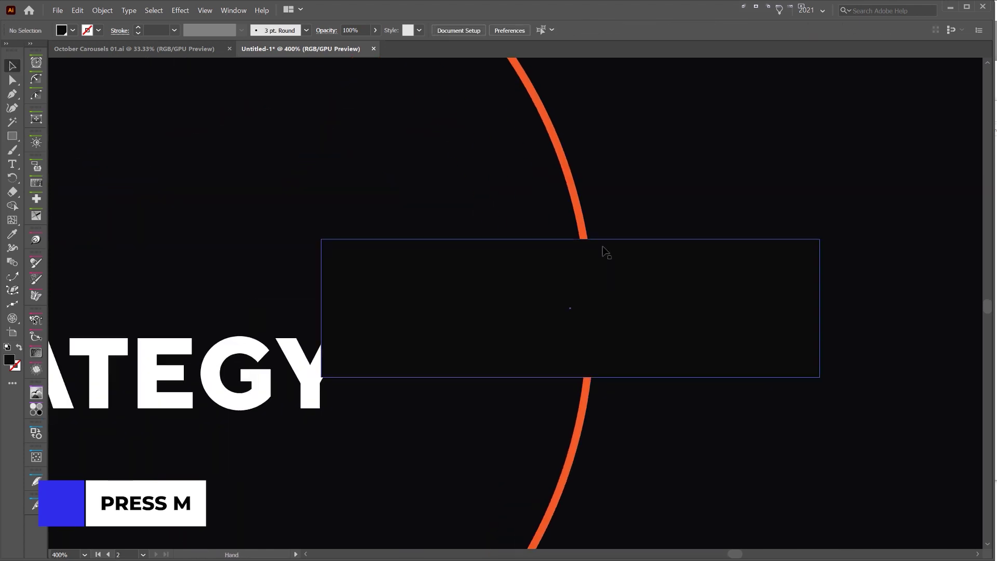
pyautogui.scroll(-1, 603, 247)
pyautogui.moveTo(599, 285); pyautogui.dragTo(614, 399)
pyautogui.hotkey('ctrl', 'z')
# Move the STRATEGY label onto the background-coloured rectangle, bring it to the front, and centre it over the gap in the circle.
pyautogui.click(341, 340)
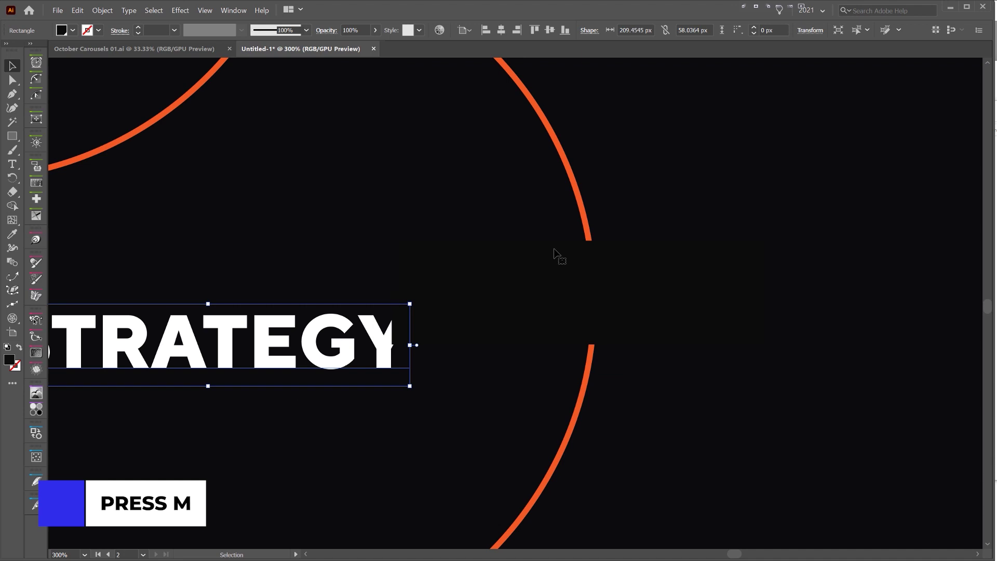
pyautogui.moveTo(291, 354); pyautogui.dragTo(586, 319)
pyautogui.hotkey('ctrl', 'shift', ']')
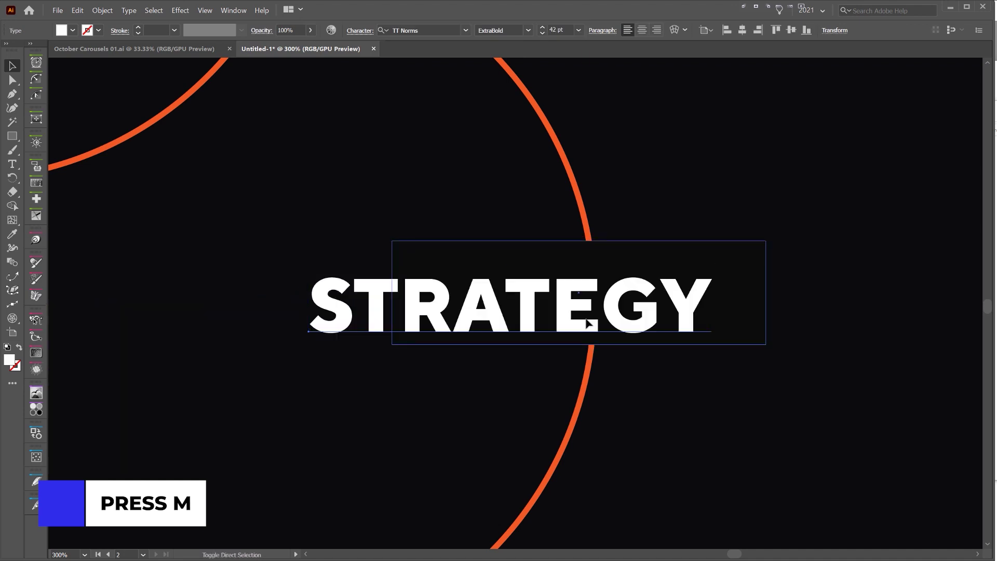
pyautogui.moveTo(416, 318); pyautogui.dragTo(506, 298)
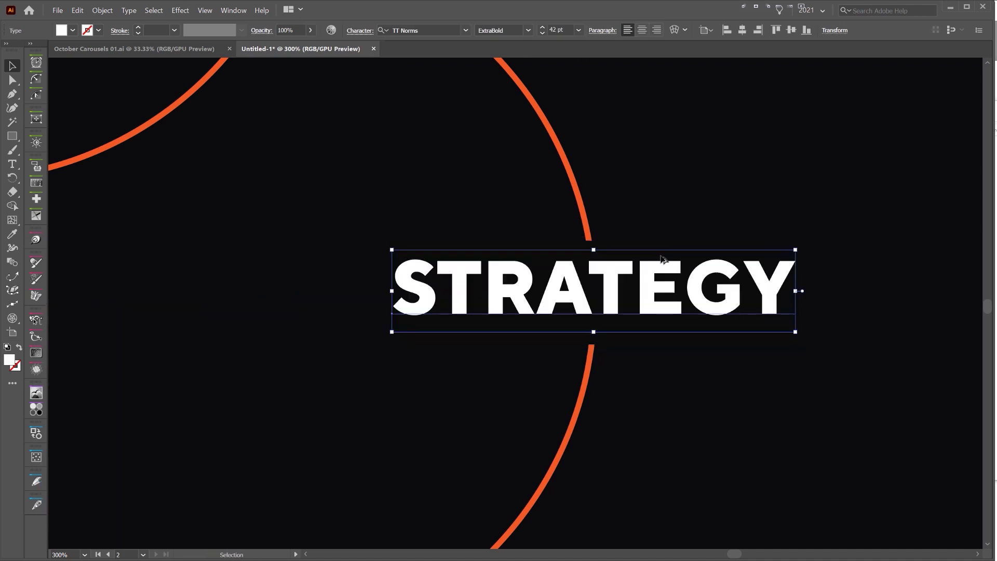
pyautogui.scroll(2, 662, 259)
pyautogui.click(620, 178)
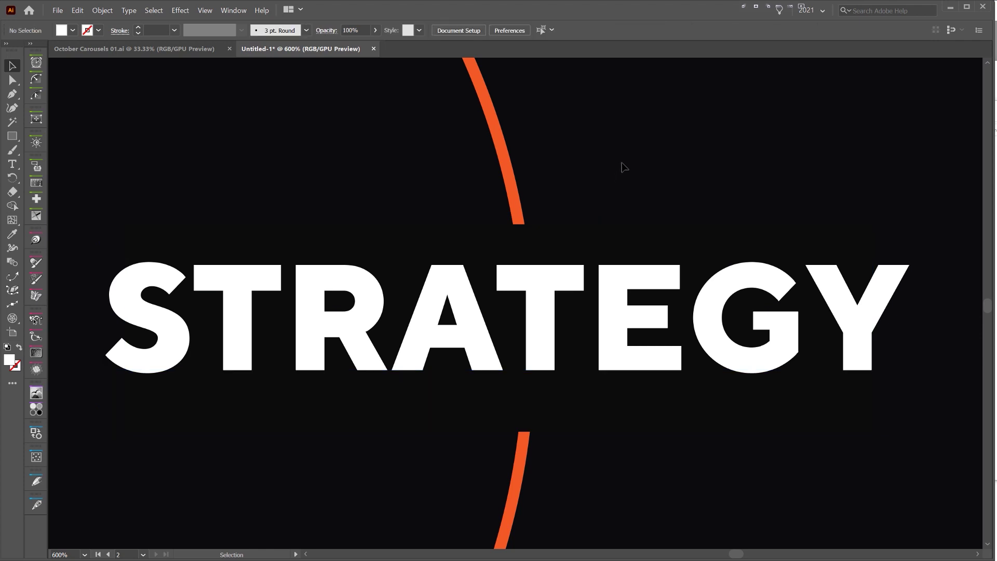
pyautogui.scroll(-3, 624, 165)
pyautogui.moveTo(634, 173); pyautogui.dragTo(675, 201)
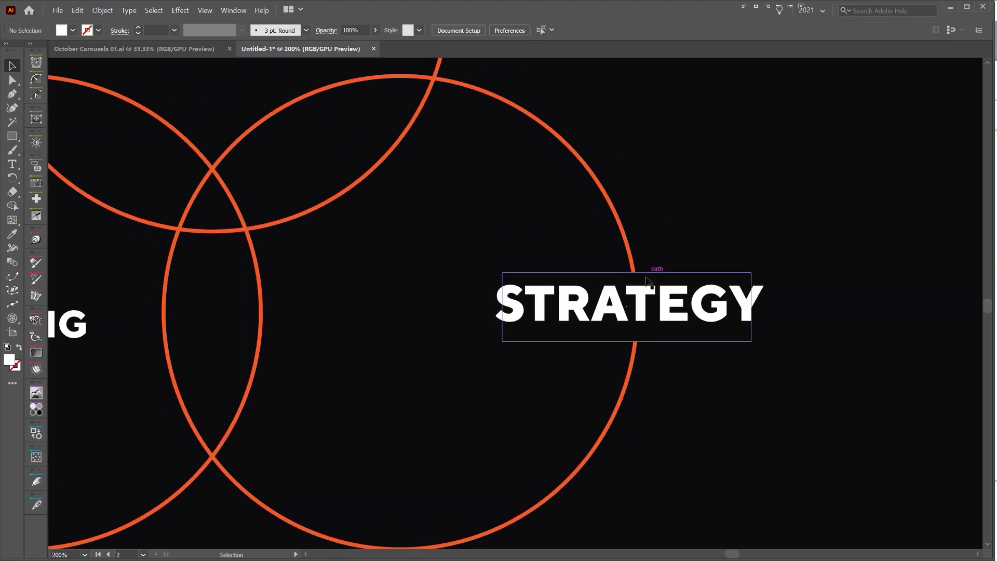
pyautogui.scroll(3, 571, 275)
pyautogui.scroll(-2, 506, 354)
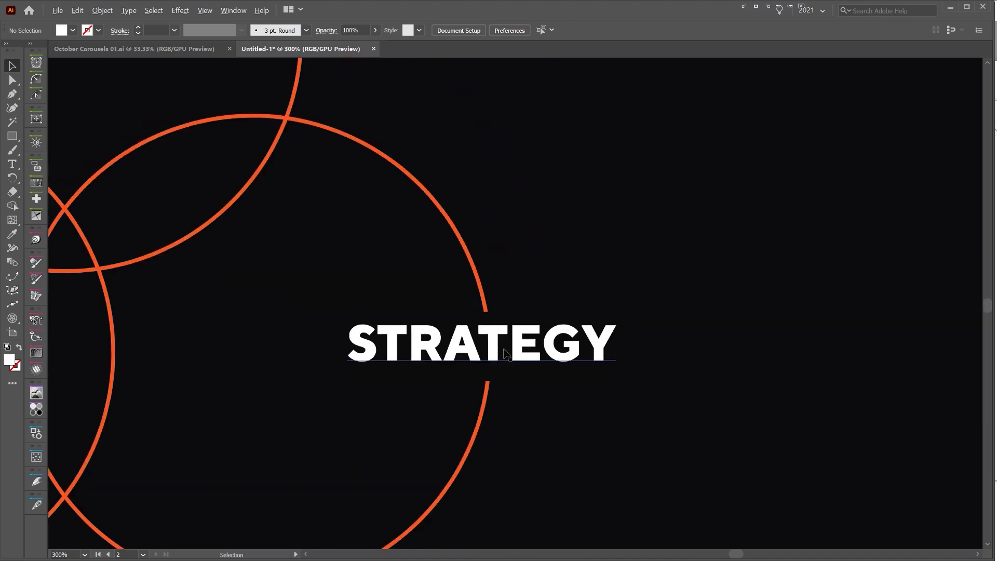
# Try placing a smaller copy of the STRATEGY label inside the lower-right circle, and undo it.
pyautogui.moveTo(470, 323); pyautogui.dragTo(468, 401)
pyautogui.moveTo(599, 370); pyautogui.dragTo(531, 393)
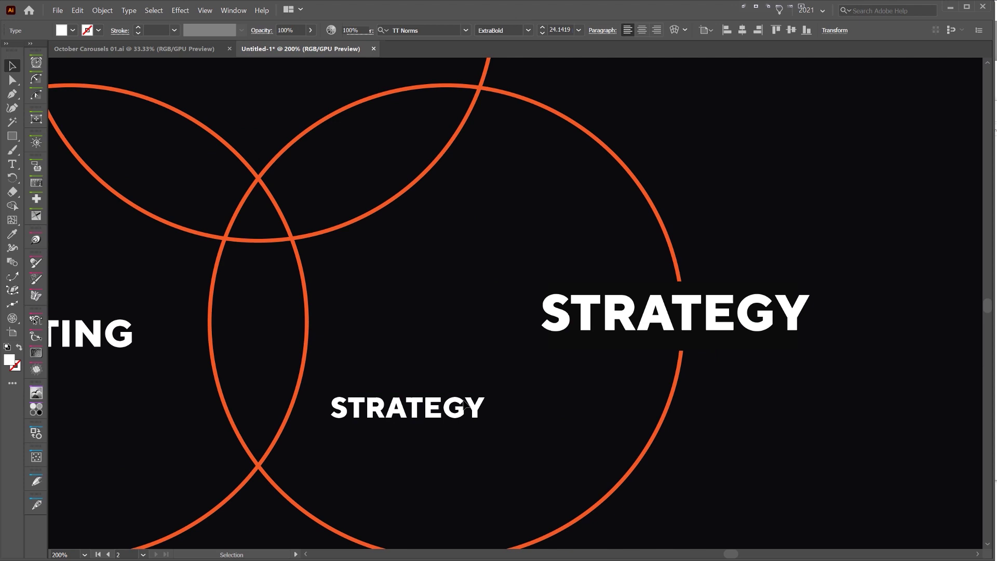
pyautogui.hotkey('ctrl', 'z')
pyautogui.hotkey('ctrl', 'z')
# Copy the background-coloured rectangle onto the lower-left circle's outer edge and centre the MARKETING label over the gap.
pyautogui.scroll(-2, 546, 340)
pyautogui.moveTo(550, 301); pyautogui.dragTo(783, 284)
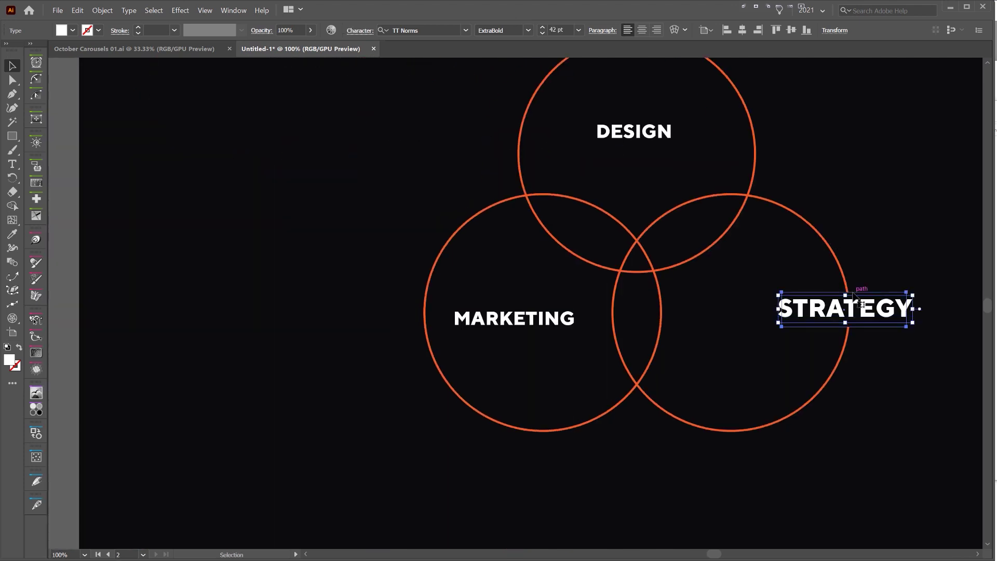
pyautogui.click(857, 295)
pyautogui.moveTo(921, 294); pyautogui.dragTo(452, 318)
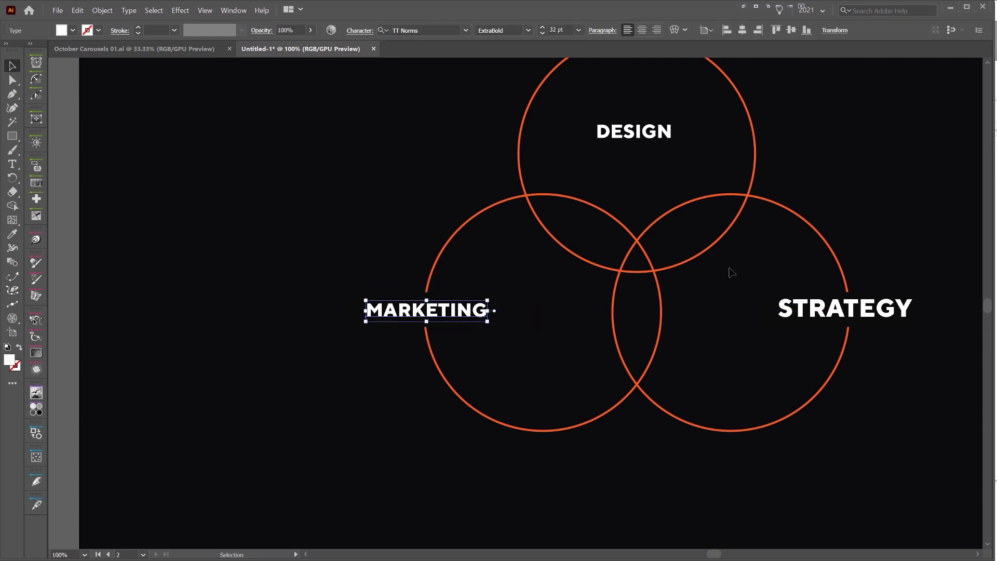
# Match the STRATEGY label's text size to the 32 pt MARKETING label with the Eyedropper.
pyautogui.click(785, 311)
pyautogui.press('i')
pyautogui.click(407, 311)
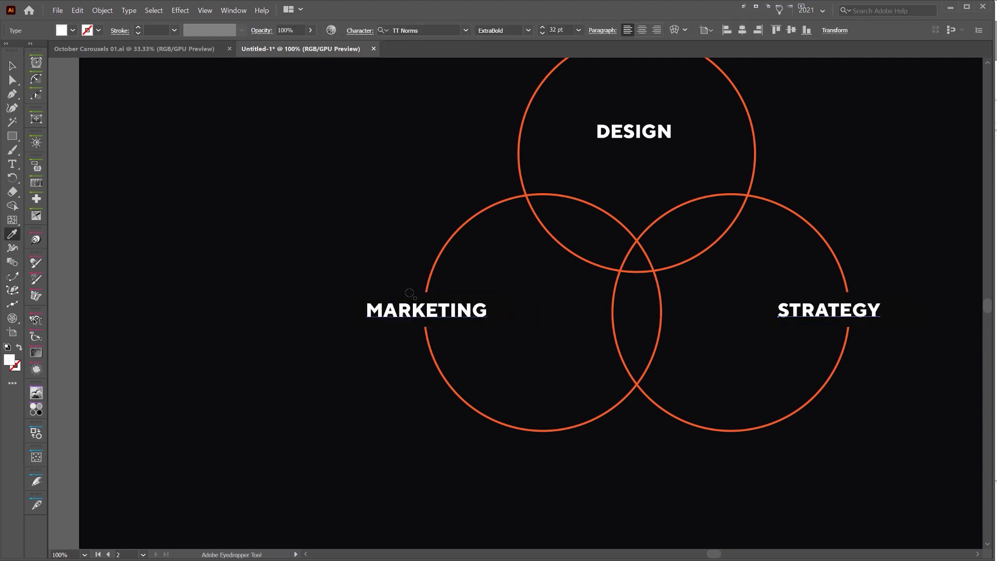
pyautogui.press('v')
pyautogui.click(411, 341)
# Widen the background-coloured rectangle behind the MARKETING label so it extends past both ends of the word.
pyautogui.scroll(2, 414, 316)
pyautogui.click(452, 311)
pyautogui.scroll(-1, 451, 311)
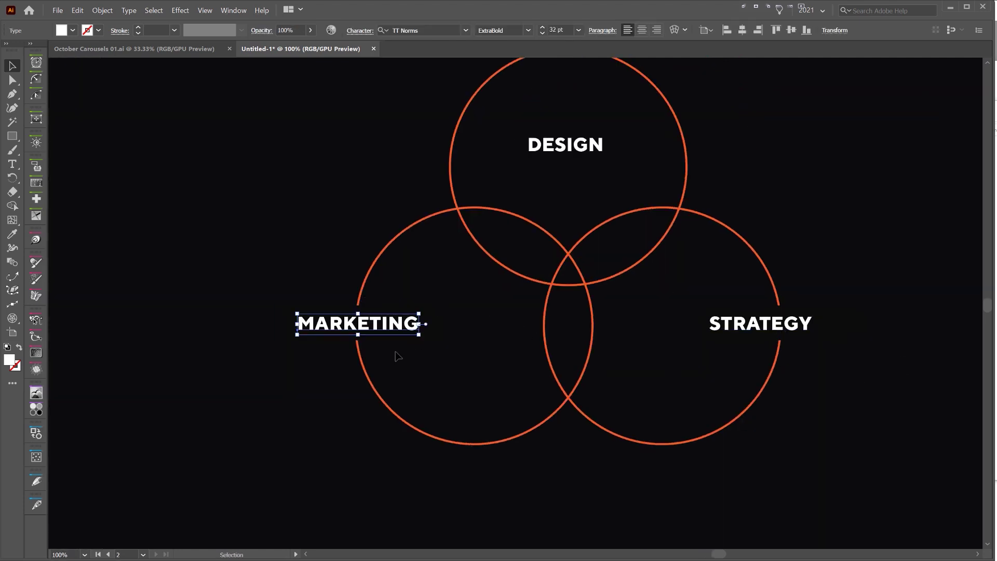
pyautogui.scroll(2, 383, 347)
pyautogui.moveTo(228, 282); pyautogui.dragTo(357, 300)
pyautogui.click(357, 290)
pyautogui.click(368, 276)
pyautogui.scroll(-2, 381, 290)
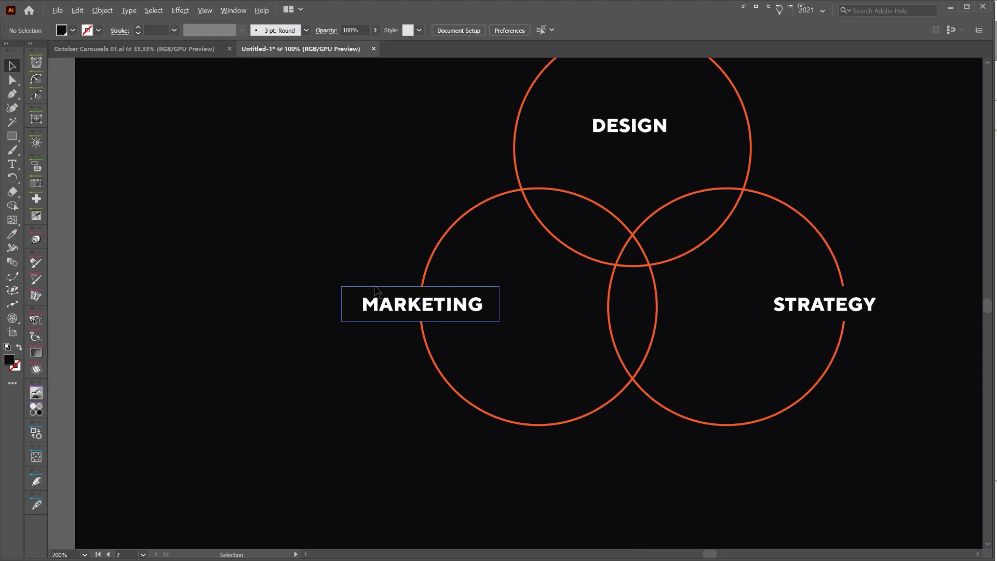
# Try moving the DESIGN label up onto the upper circle's top edge, and undo the move.
pyautogui.scroll(-1, 375, 290)
pyautogui.moveTo(386, 219); pyautogui.dragTo(278, 252)
pyautogui.scroll(1, 439, 213)
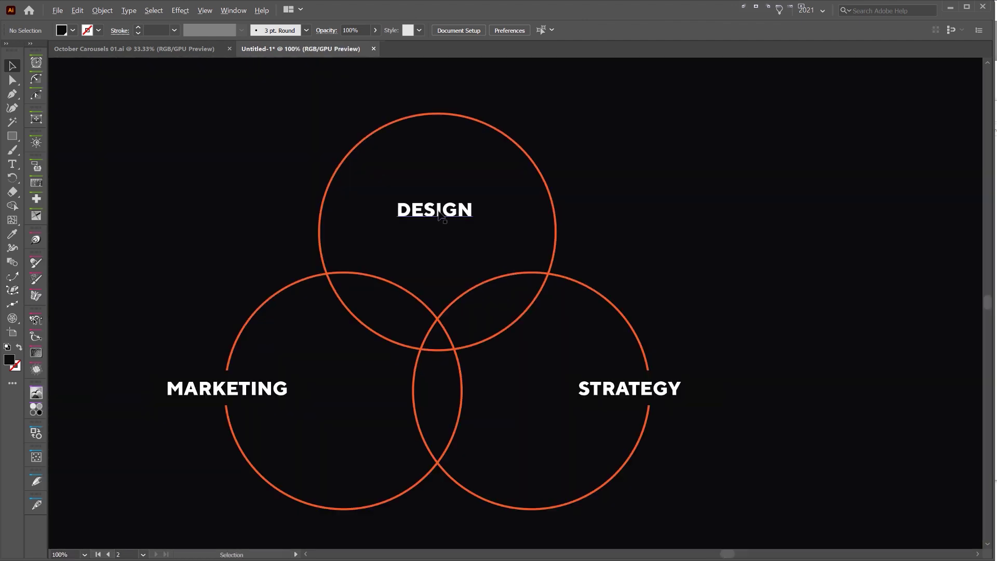
pyautogui.click(438, 209)
pyautogui.moveTo(438, 205); pyautogui.dragTo(435, 94)
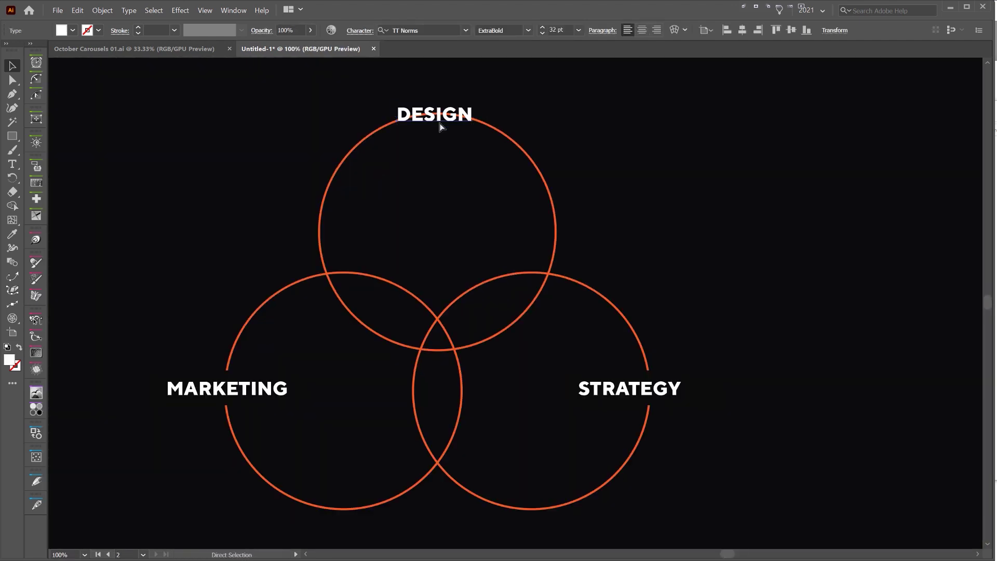
pyautogui.hotkey('ctrl', 'z')
# Try enlarging the DESIGN label to about 52 pt inside the upper circle.
pyautogui.moveTo(435, 194)
pyautogui.mouseDown()
pyautogui.moveTo(435, 181)
pyautogui.moveTo(446, 210)
pyautogui.mouseUp()
pyautogui.click(657, 127)
pyautogui.scroll(-1, 657, 127)
pyautogui.click(492, 185)
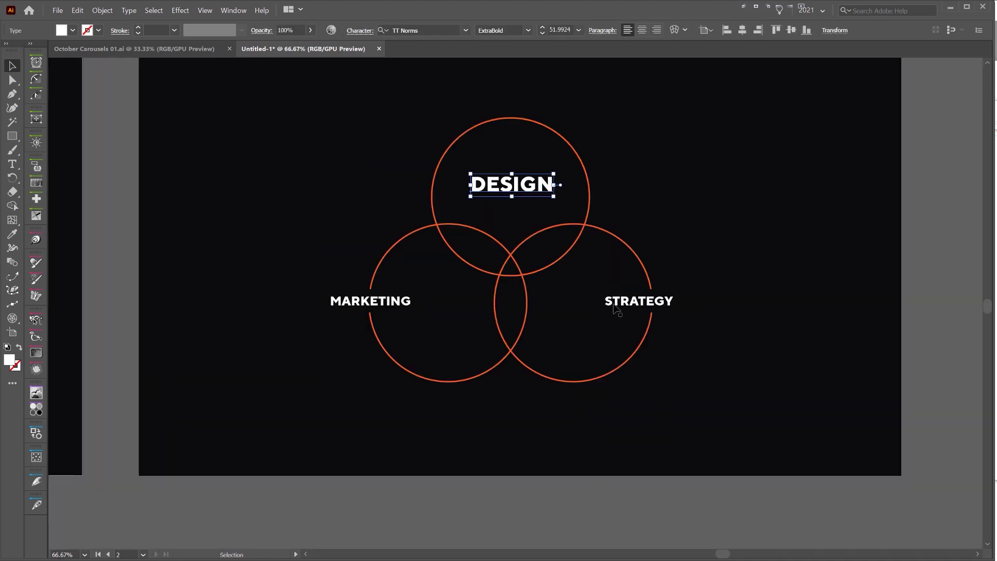
# Match the DESIGN label to the 32 pt STRATEGY label with the Eyedropper and centre it horizontally in the upper circle.
pyautogui.press('i')
pyautogui.click(625, 303)
pyautogui.press('v')
pyautogui.click(563, 163)
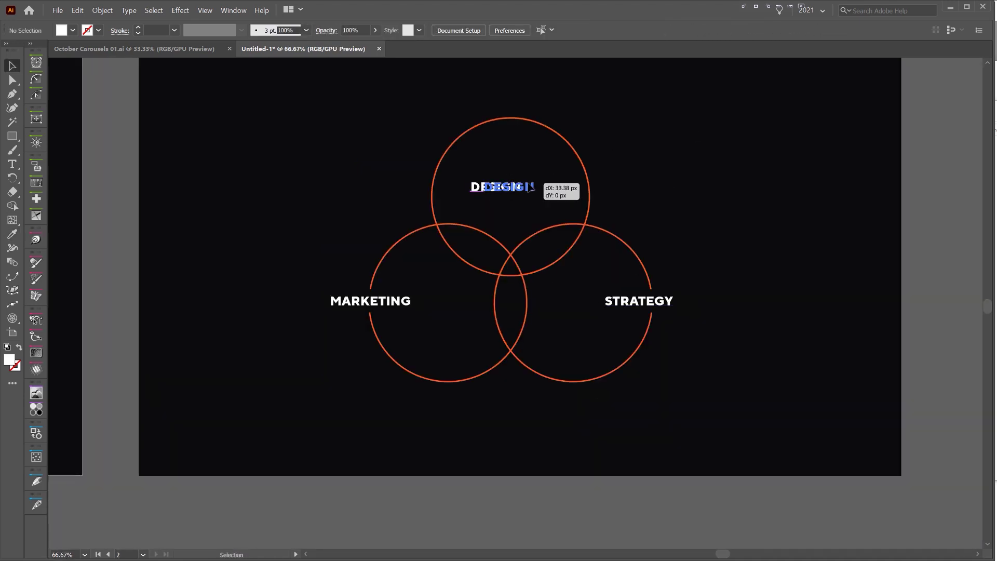
pyautogui.click(527, 191)
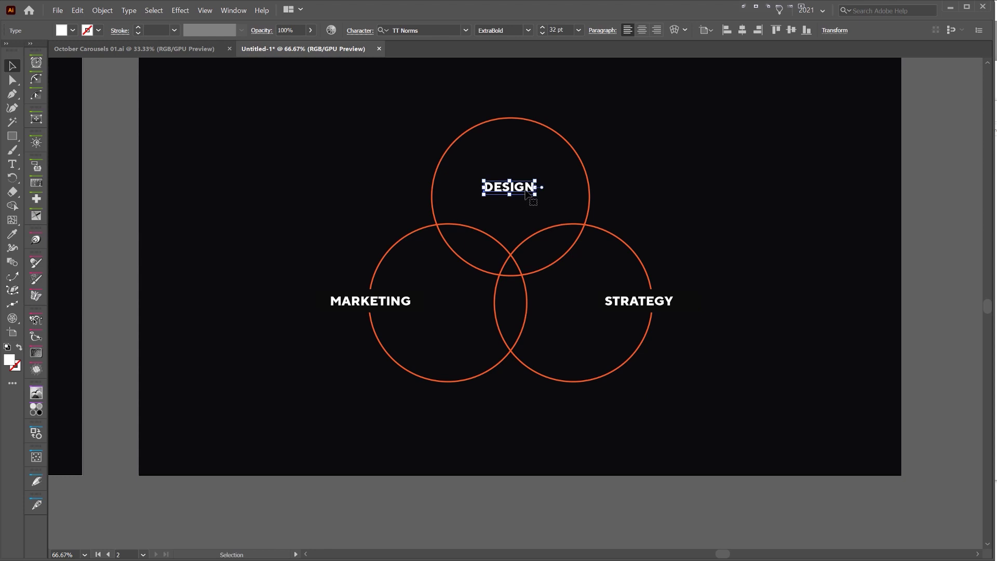
pyautogui.click(613, 148)
# Draw a triangle about 445 by 386 px over the middle of the three circles with the Star tool.
pyautogui.scroll(-1, 613, 146)
pyautogui.scroll(-1, 669, 143)
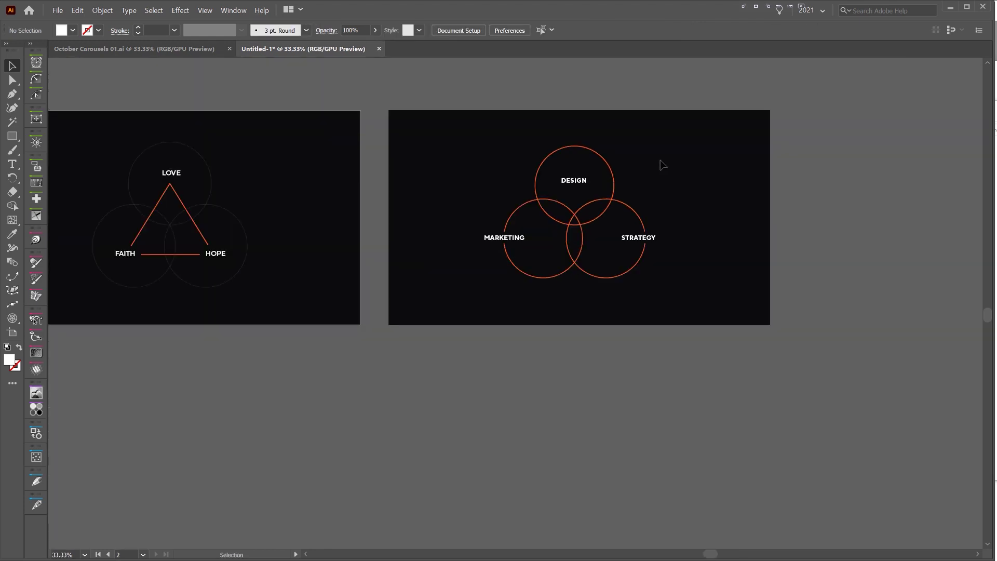
pyautogui.scroll(2, 114, 220)
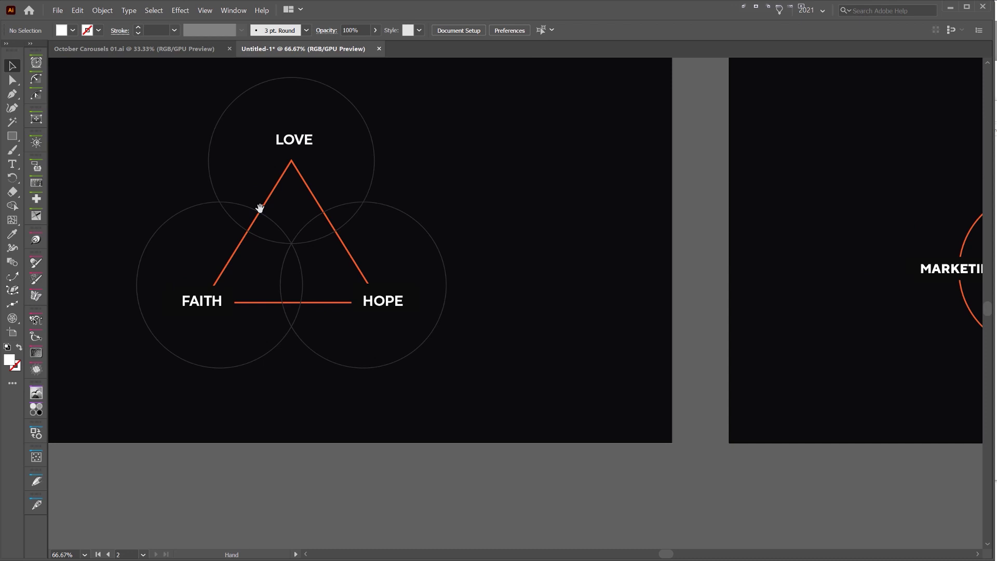
pyautogui.moveTo(647, 245); pyautogui.dragTo(445, 254)
pyautogui.scroll(1, 445, 250)
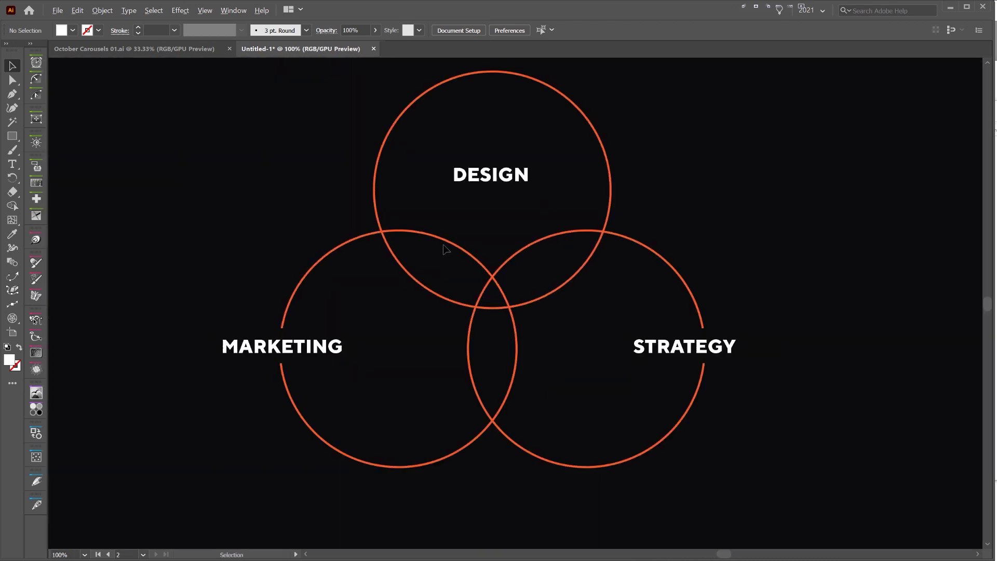
pyautogui.moveTo(11, 138); pyautogui.dragTo(58, 178)
pyautogui.moveTo(478, 279); pyautogui.dragTo(608, 351)
pyautogui.press('Down')
pyautogui.press('Down')
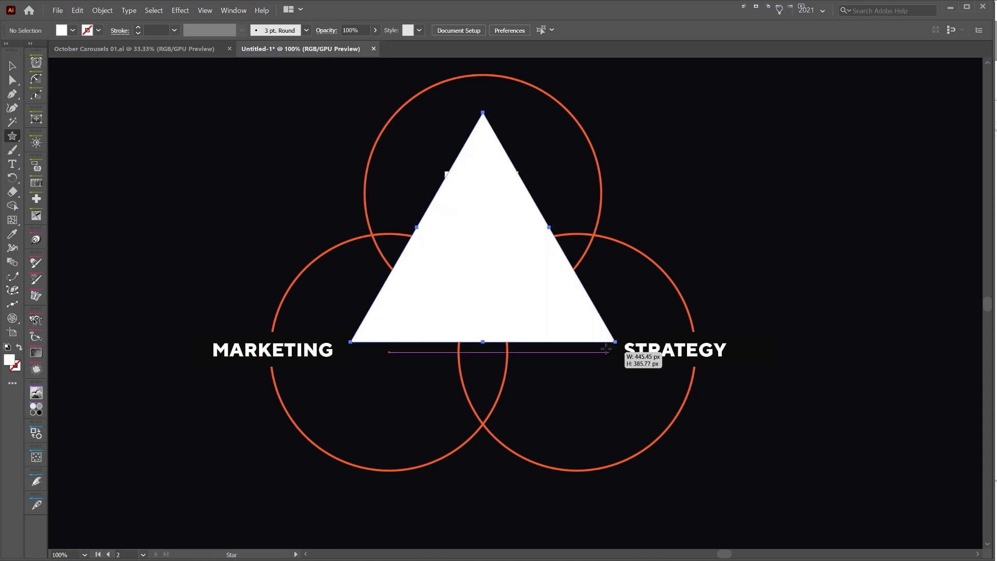
# Remove the triangle's fill and give it a magenta outline.
pyautogui.press('v')
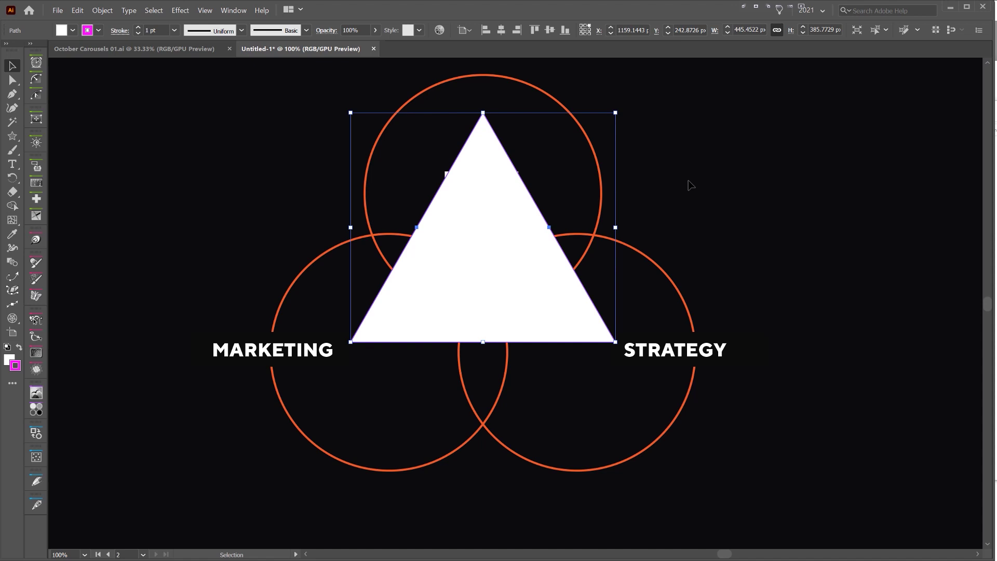
pyautogui.press('/')
pyautogui.press('x')
pyautogui.hotkey('shift', 'x')
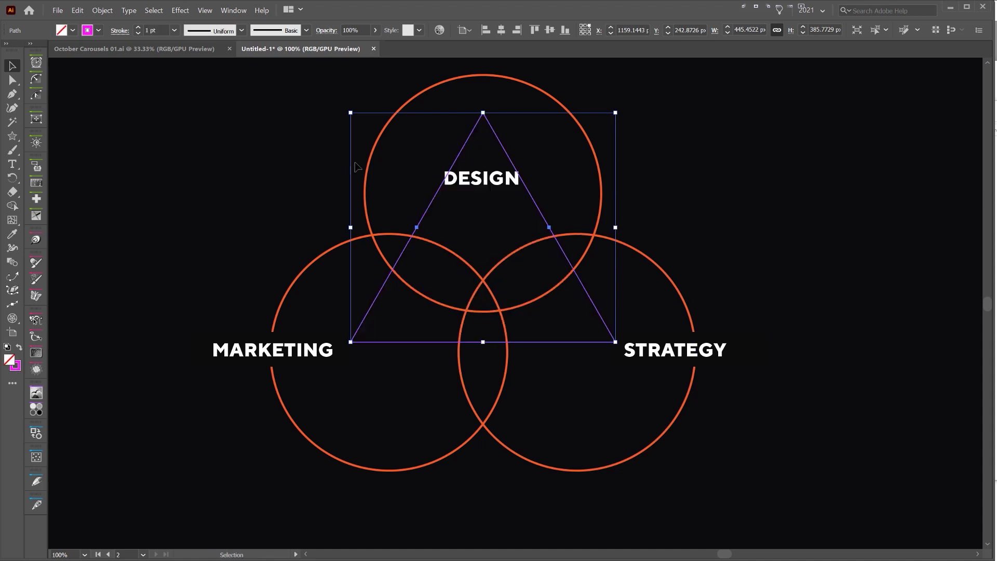
# Thicken the triangle's outline and lower its apex to just below the DESIGN label, making it about 308 px high.
pyautogui.click(137, 27)
pyautogui.click(137, 28)
pyautogui.click(423, 123)
pyautogui.moveTo(494, 136); pyautogui.dragTo(483, 197)
pyautogui.moveTo(457, 260); pyautogui.dragTo(844, 230)
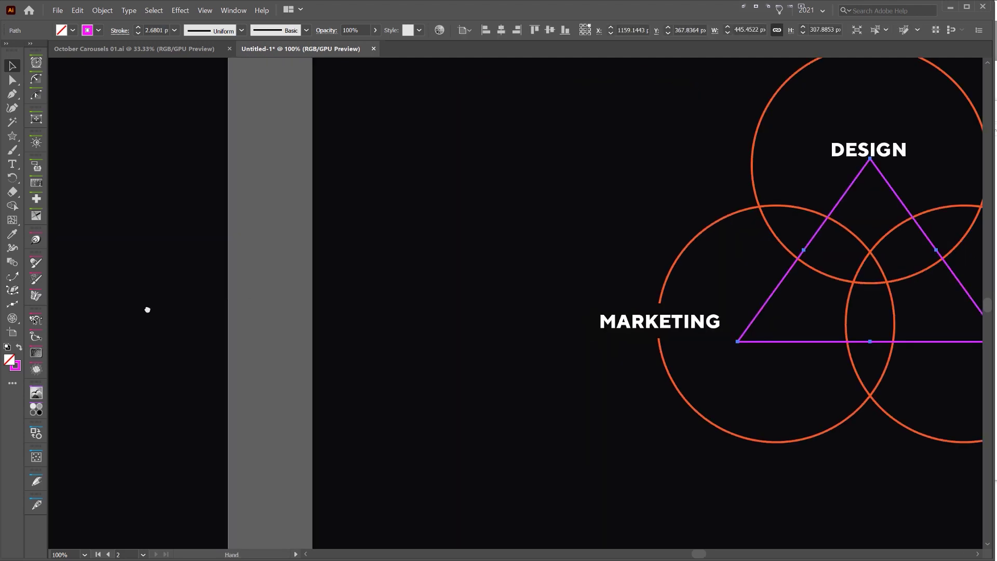
pyautogui.moveTo(147, 310); pyautogui.dragTo(632, 306)
pyautogui.press('i')
pyautogui.moveTo(253, 213); pyautogui.dragTo(47, 242)
pyautogui.hscroll(15, 514, 301)
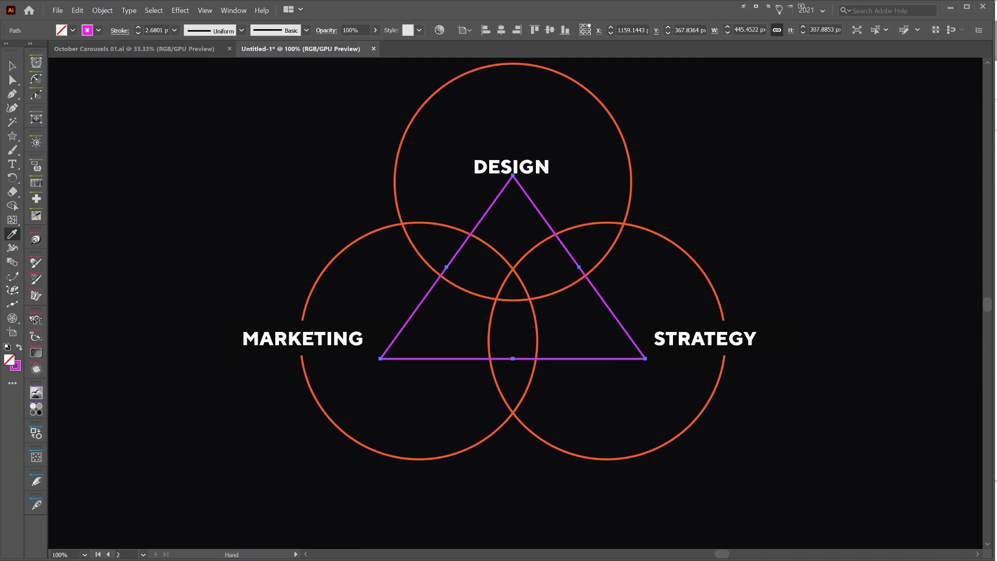
# Show the MDC COLOURS 2020 swatches and apply the purple swatch to the triangle's outline.
pyautogui.hotkey('shift', 'Tab')
pyautogui.moveTo(526, 292); pyautogui.dragTo(776, 152)
pyautogui.moveTo(771, 234); pyautogui.dragTo(769, 287)
pyautogui.press('v')
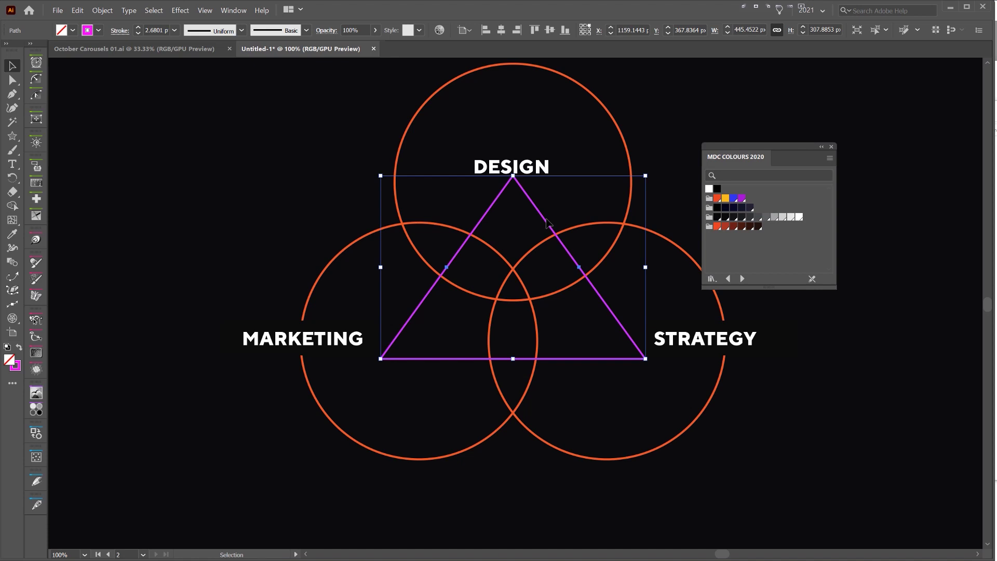
pyautogui.click(552, 219)
pyautogui.click(541, 216)
pyautogui.click(741, 199)
pyautogui.hotkey('shift', 'x')
pyautogui.click(579, 190)
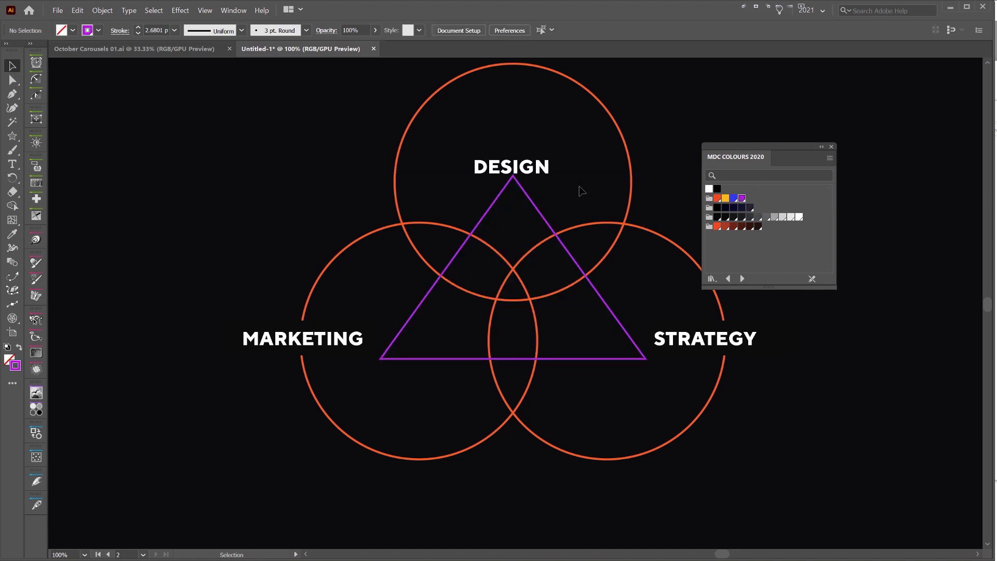
# Raise the triangle's bottom edge to make it about 281 px high, and nudge the triangle slightly down.
pyautogui.click(542, 220)
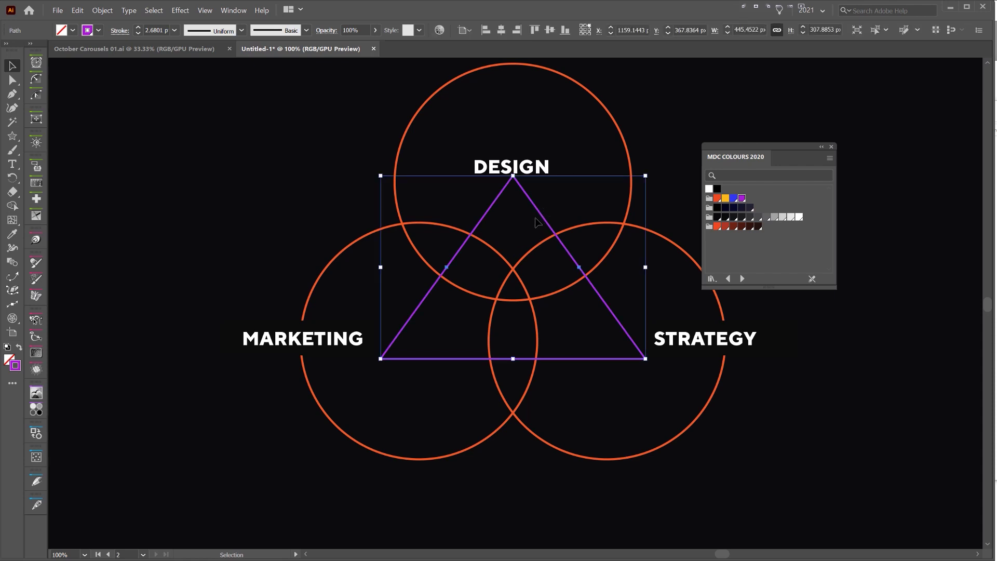
pyautogui.click(519, 167)
pyautogui.click(627, 346)
pyautogui.moveTo(518, 360); pyautogui.dragTo(518, 344)
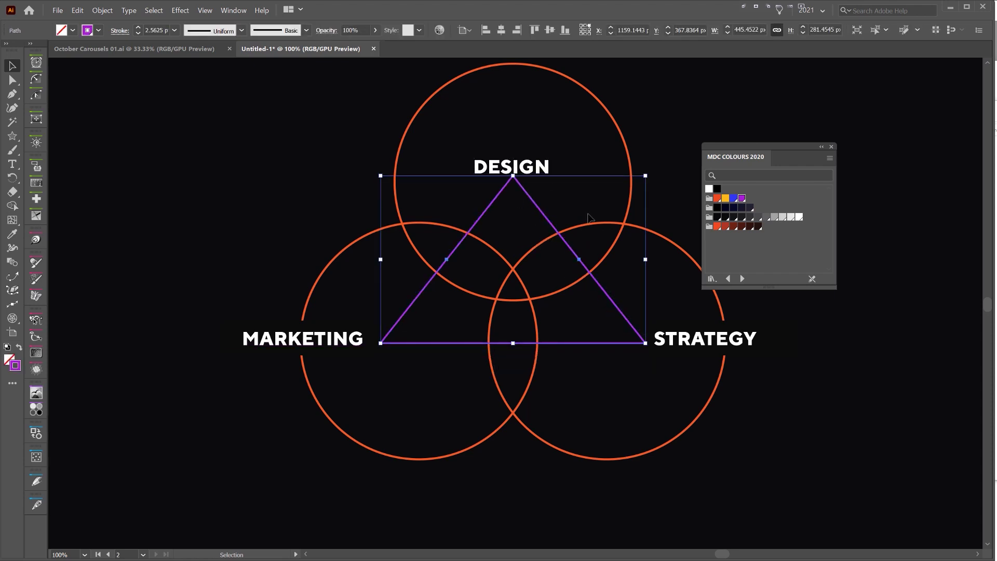
pyautogui.press('Down')
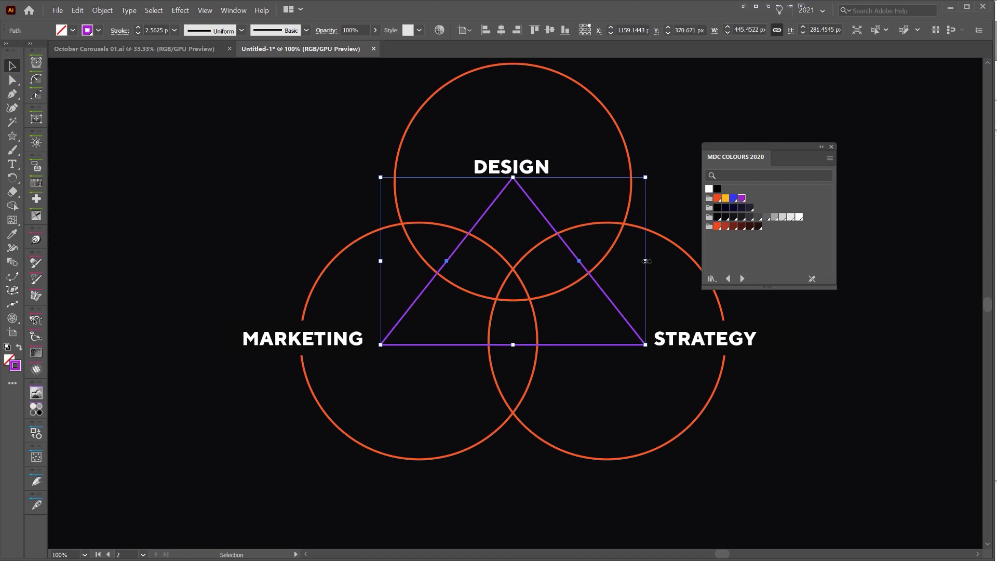
# Widen the triangle symmetrically to about 521 px and send it behind the background-coloured rectangles of the labels.
pyautogui.moveTo(646, 261); pyautogui.dragTo(667, 261)
pyautogui.press('a')
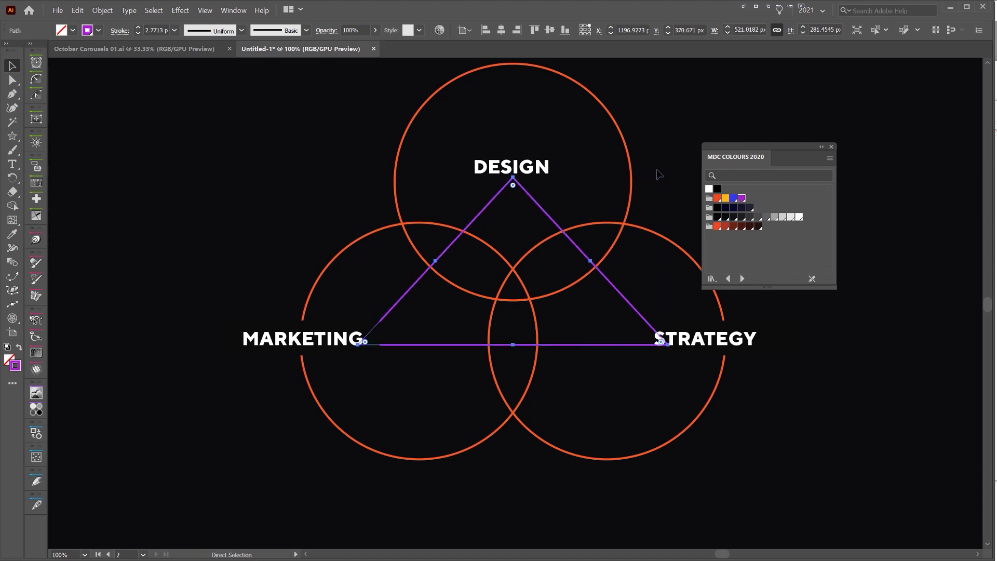
pyautogui.moveTo(677, 135); pyautogui.dragTo(615, 140)
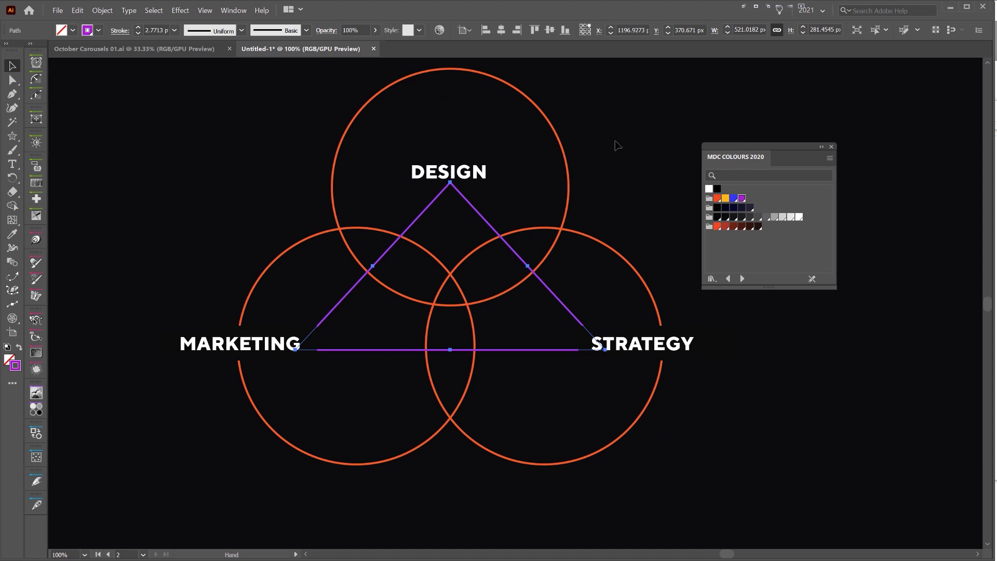
pyautogui.click(615, 140)
# Raise the triangle's bottom edge slightly to make it about 275 px high, closer in line with the lower labels.
pyautogui.scroll(2, 607, 336)
pyautogui.click(506, 366)
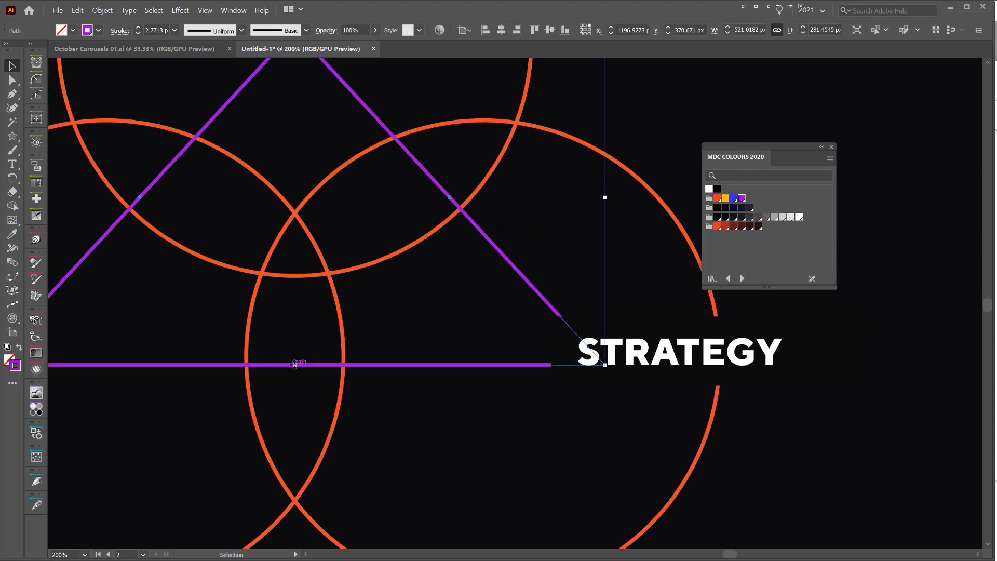
pyautogui.moveTo(296, 361); pyautogui.dragTo(297, 353)
pyautogui.scroll(3, 607, 333)
pyautogui.scroll(-5, 553, 342)
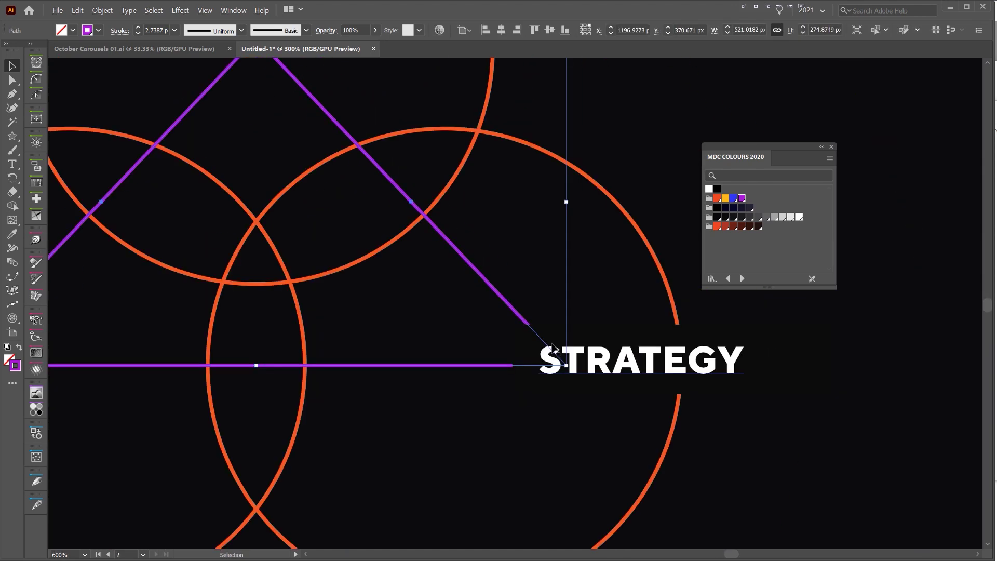
pyautogui.click(605, 255)
# Select all three circles and recolour their outlines with a grey swatch.
pyautogui.moveTo(501, 256)
pyautogui.mouseDown()
pyautogui.moveTo(538, 259)
pyautogui.moveTo(517, 263)
pyautogui.mouseUp()
pyautogui.hotkey('ctrl', '-')
pyautogui.click(600, 163)
pyautogui.hotkey('ctrl', '+')
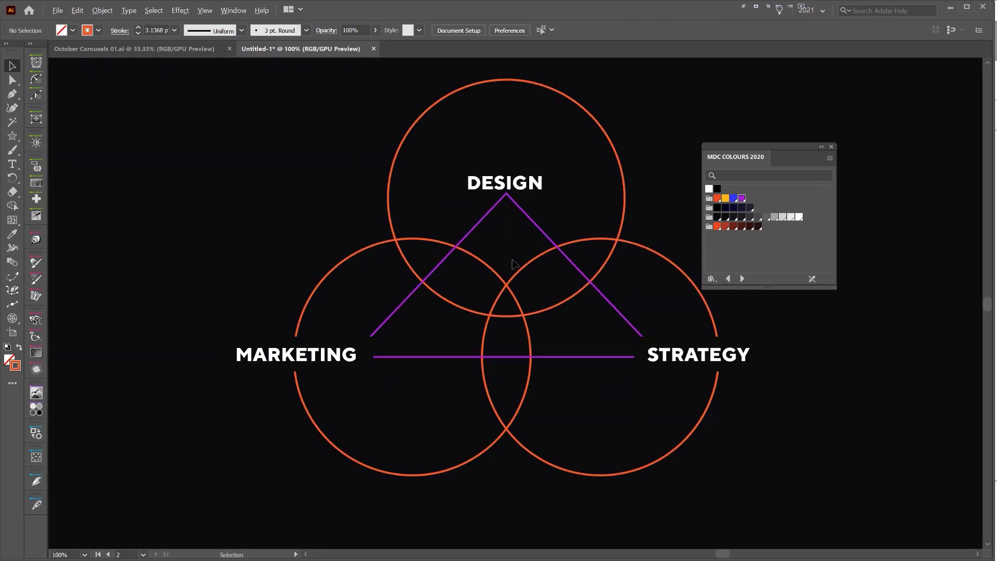
pyautogui.moveTo(499, 331); pyautogui.dragTo(509, 322)
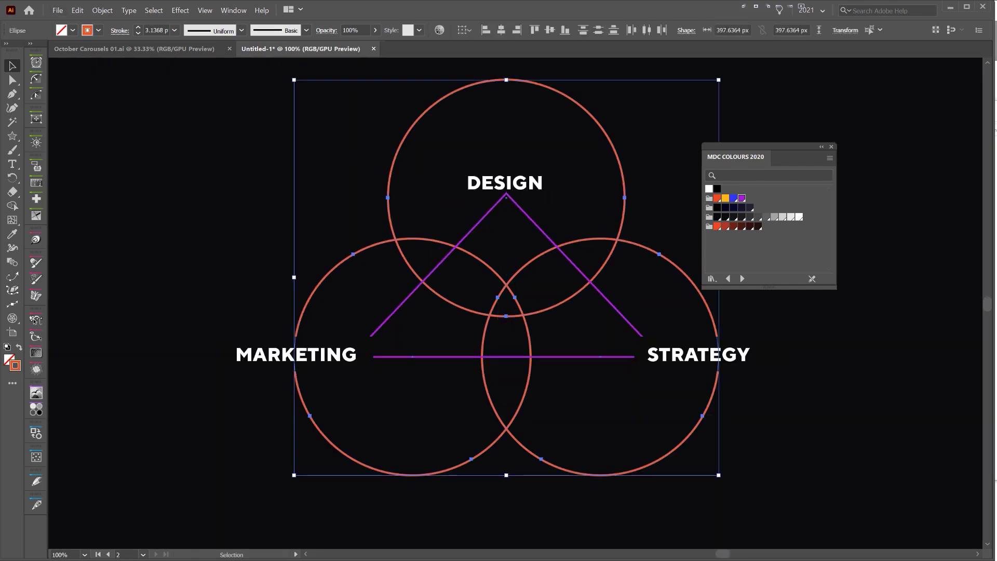
pyautogui.click(767, 217)
pyautogui.click(792, 103)
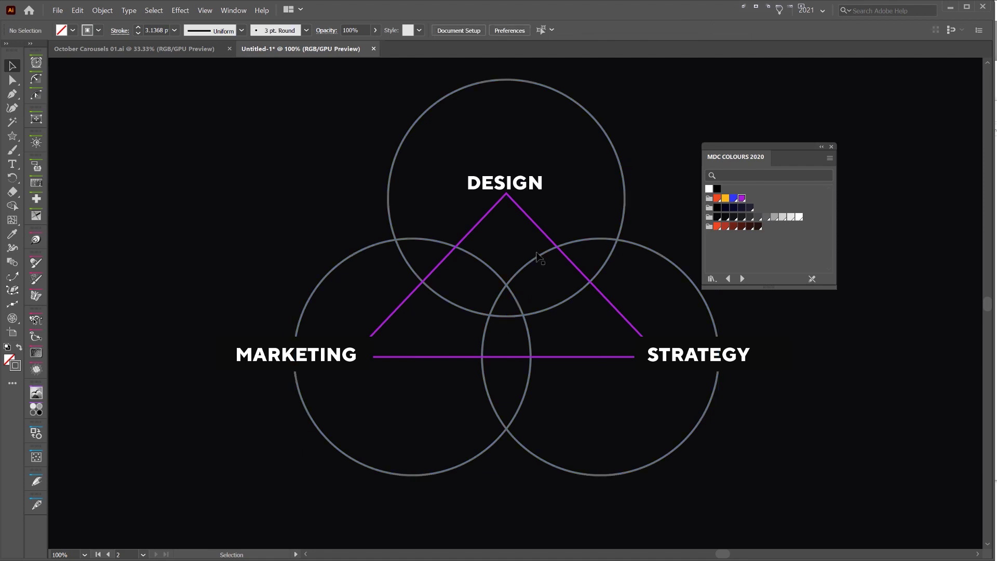
# Reduce the stroke weight of the three circles to 2 pt.
pyautogui.moveTo(497, 319); pyautogui.dragTo(496, 317)
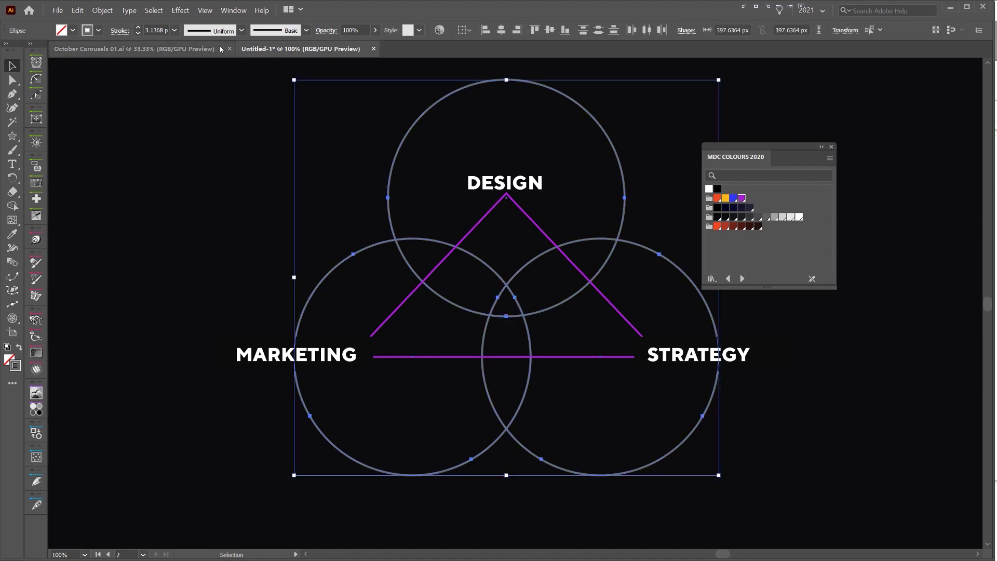
pyautogui.click(137, 35)
pyautogui.click(198, 146)
# Try yellow and blue swatches on the triangle's outline and settle on yellow.
pyautogui.scroll(-2, 199, 147)
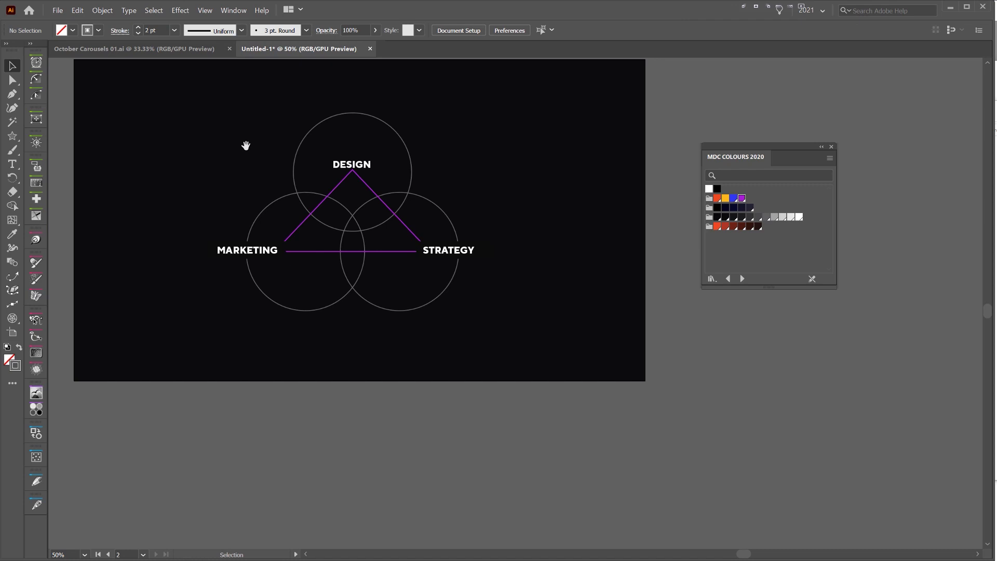
pyautogui.moveTo(246, 144); pyautogui.dragTo(300, 170)
pyautogui.scroll(1, 295, 169)
pyautogui.scroll(1, 473, 239)
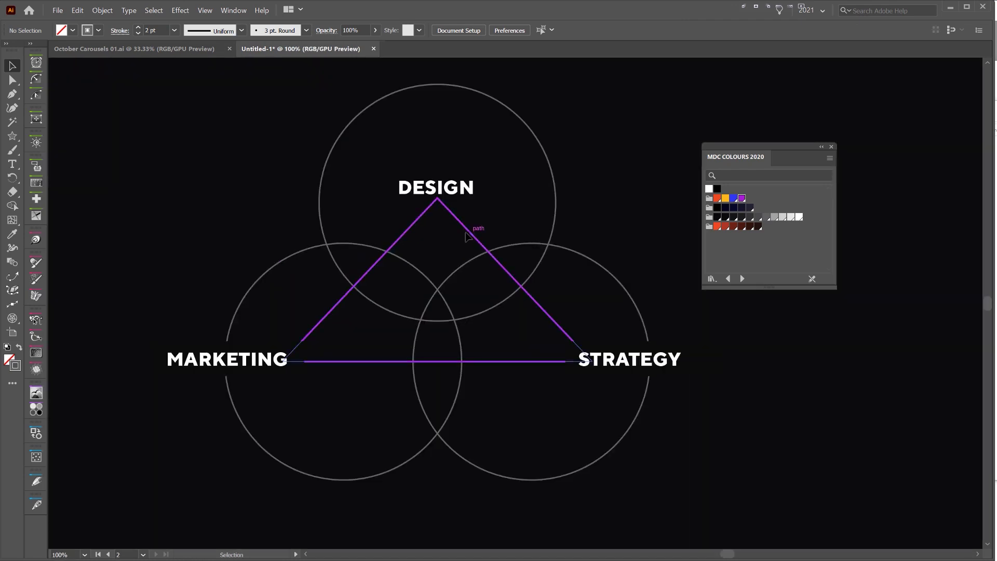
pyautogui.click(469, 230)
pyautogui.click(725, 199)
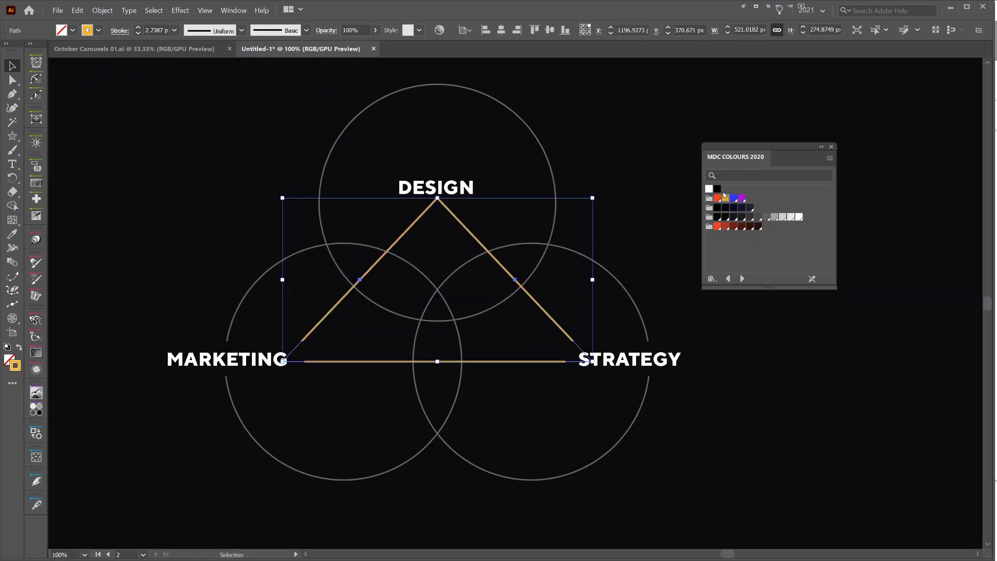
pyautogui.click(575, 139)
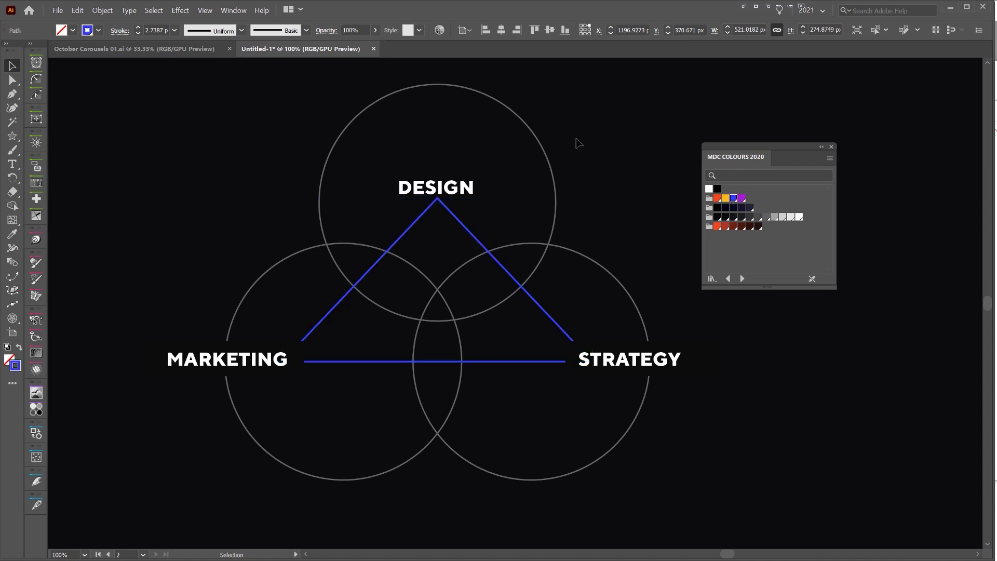
pyautogui.scroll(-1, 605, 140)
pyautogui.moveTo(670, 129); pyautogui.dragTo(659, 134)
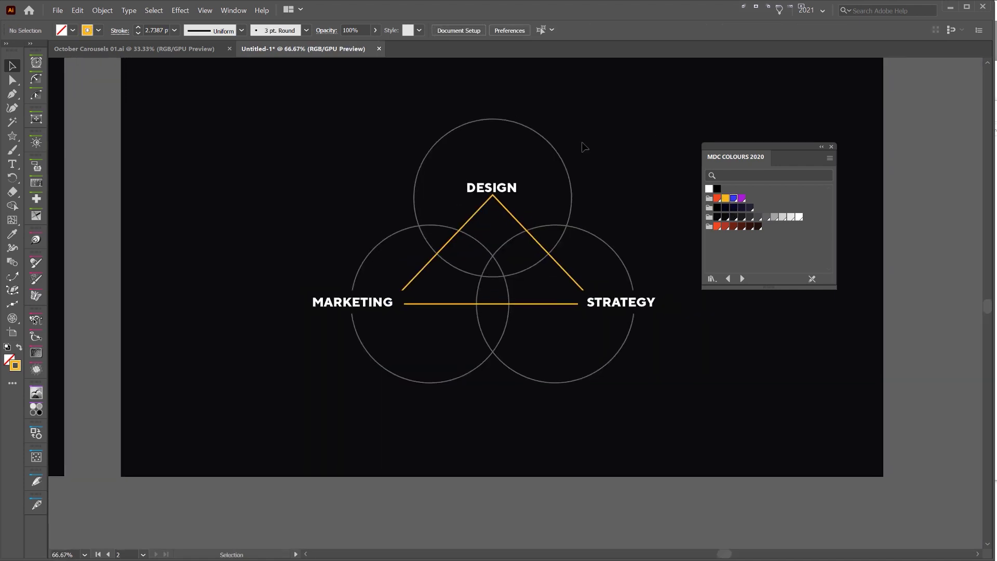
# Move the DESIGN label slightly up to leave a small gap above the triangle's apex.
pyautogui.moveTo(506, 181); pyautogui.dragTo(507, 175)
pyautogui.click(679, 156)
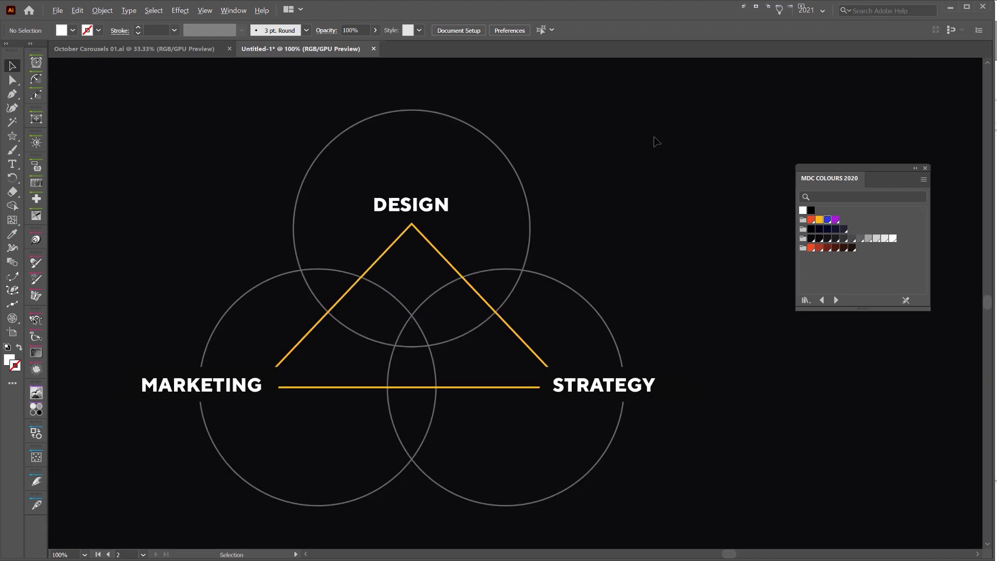
pyautogui.moveTo(652, 140); pyautogui.dragTo(733, 134)
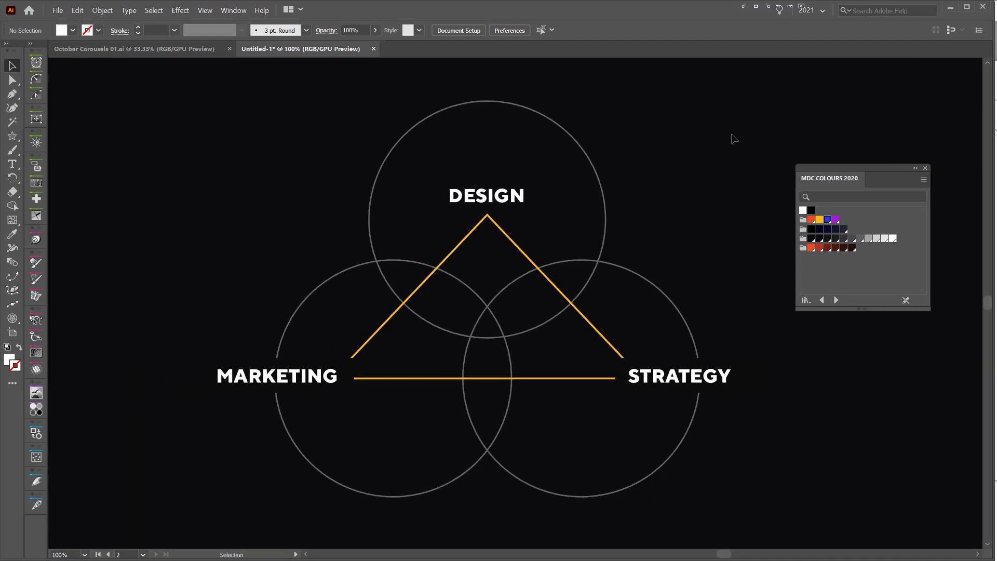
pyautogui.scroll(-1, 733, 139)
pyautogui.moveTo(732, 138); pyautogui.dragTo(665, 169)
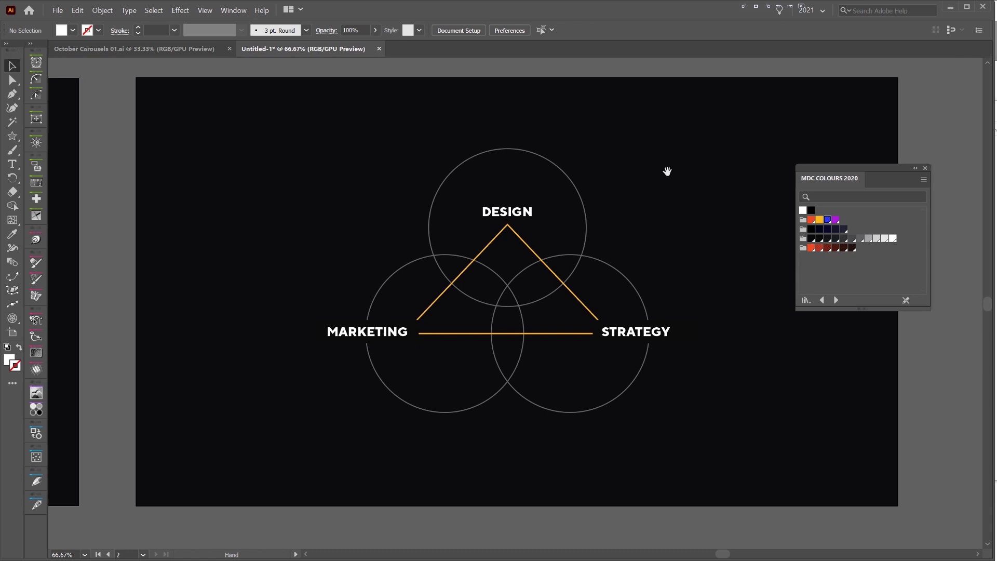